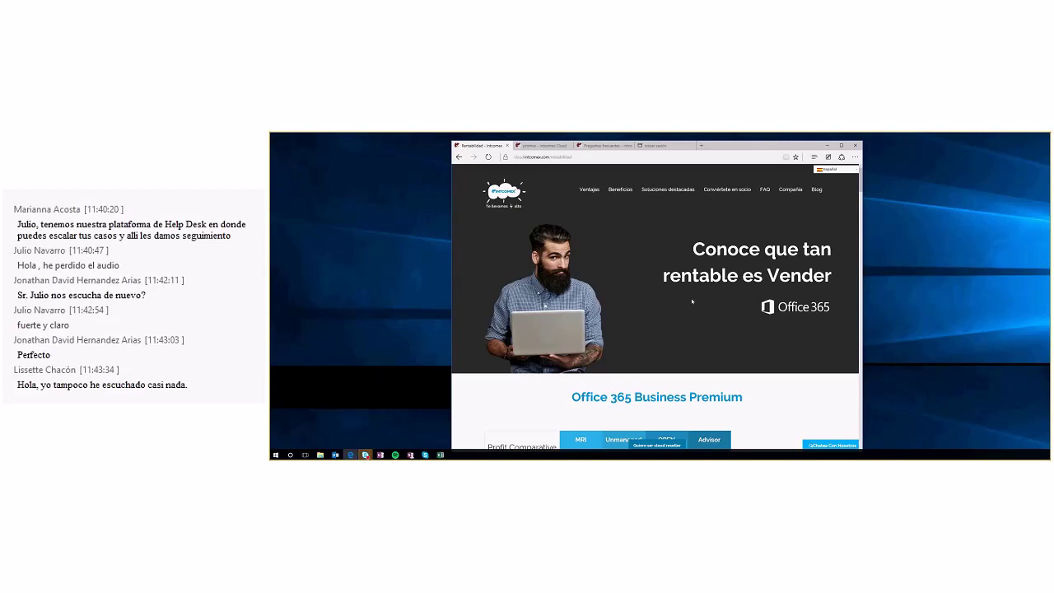
{"action": "scroll", "coordinate": [692, 301], "scroll_direction": "down", "scroll_amount": 5}
{"action": "scroll", "coordinate": [692, 301], "scroll_direction": "up", "scroll_amount": 5}
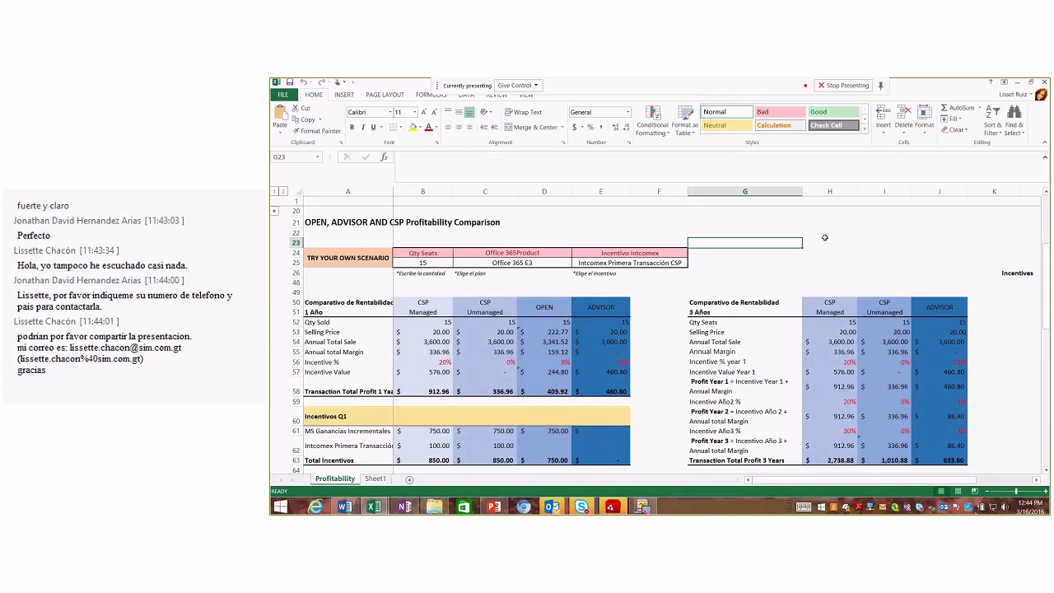
Choose Office 365 E3 as the Office 365 product in the "Try your own scenario" table
{"action": "left_click", "coordinate": [542, 261]}
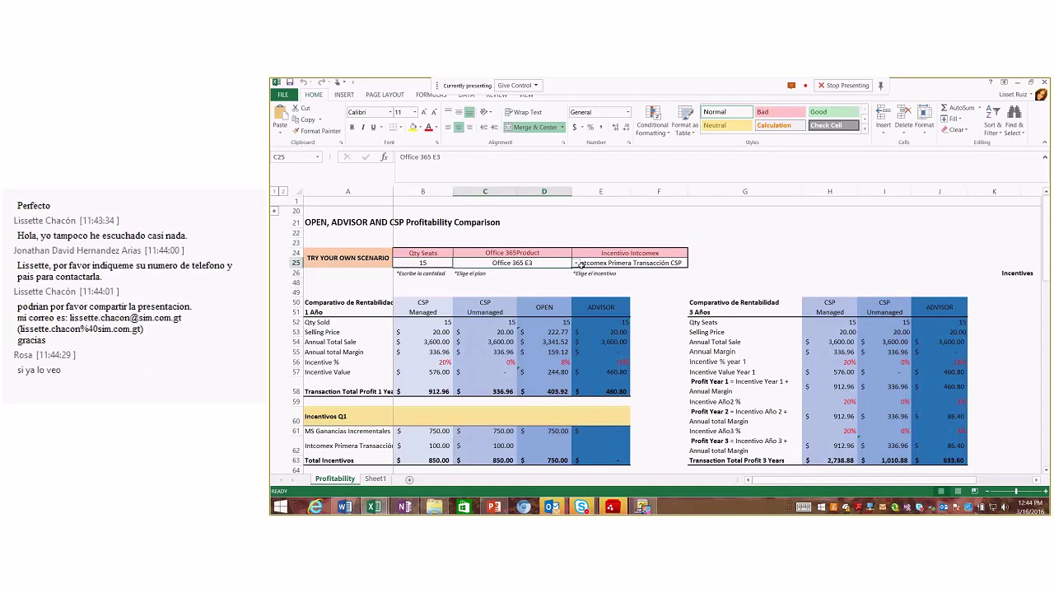
{"action": "left_click", "coordinate": [576, 263]}
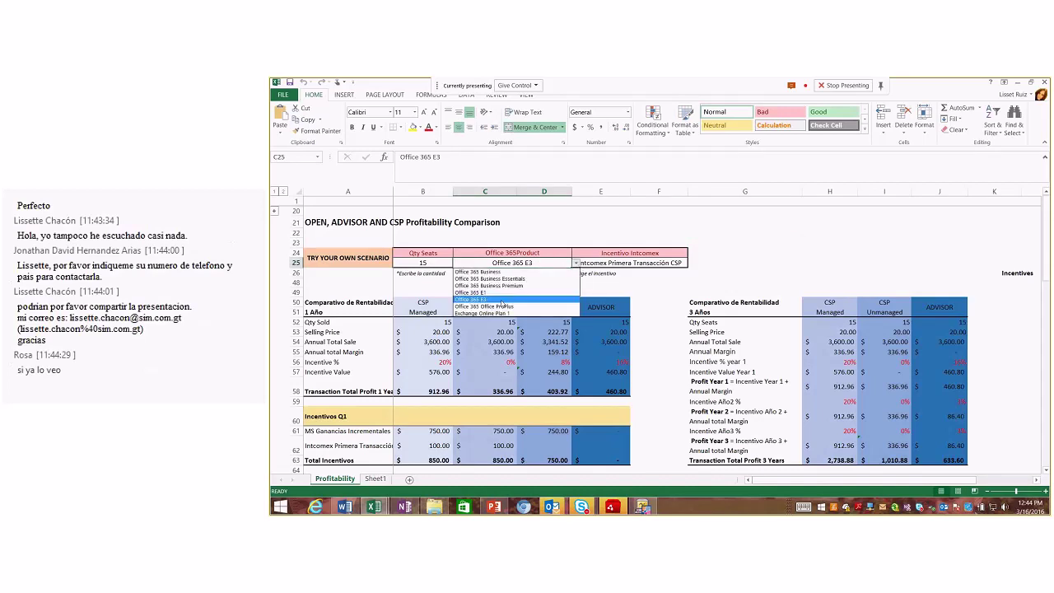
{"action": "left_click", "coordinate": [501, 301]}
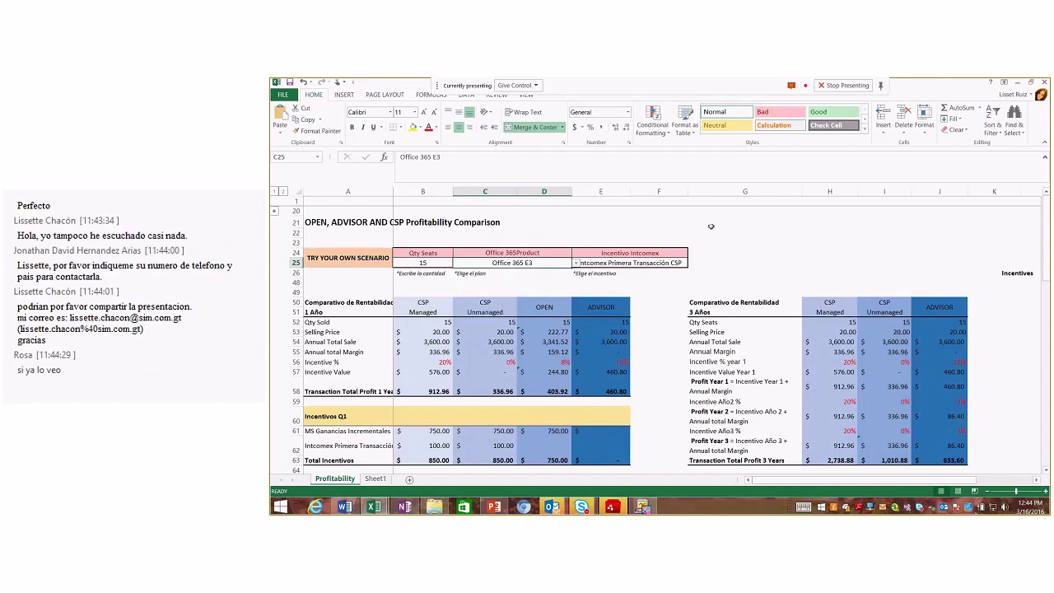
{"action": "left_click", "coordinate": [749, 256]}
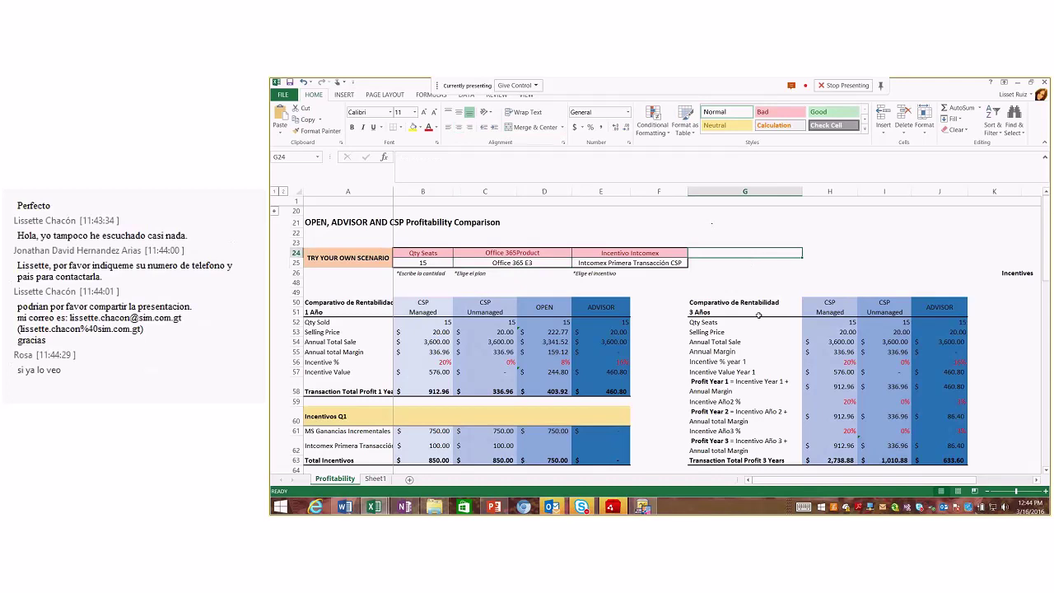
Examine the Qty Sold and Selling Price rows of the one-year comparison, including the OPEN and ADVISOR prices
{"action": "mouse_move", "coordinate": [1047, 473]}
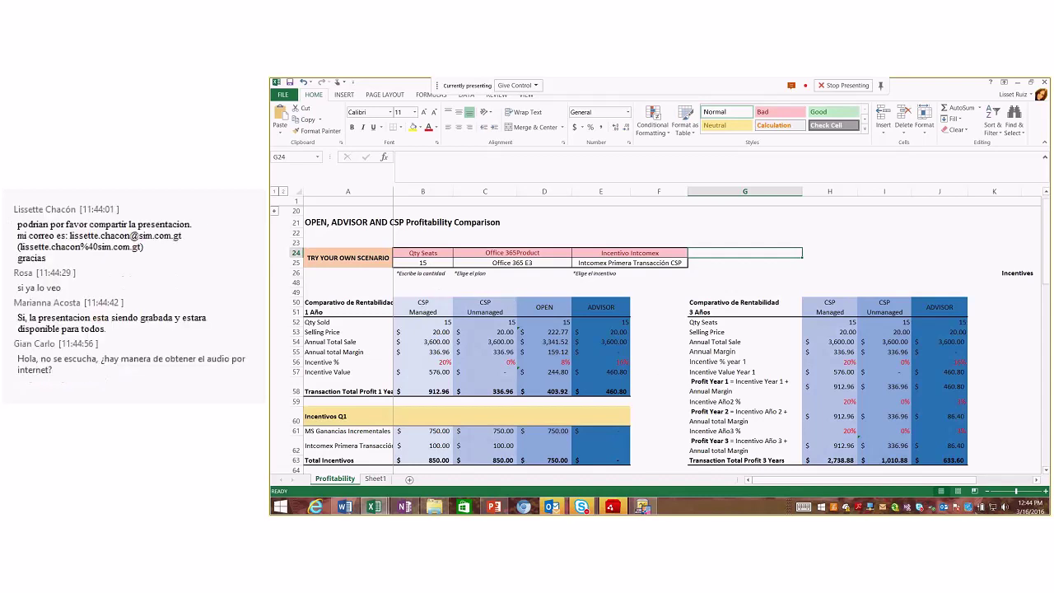
{"action": "left_click", "coordinate": [294, 322]}
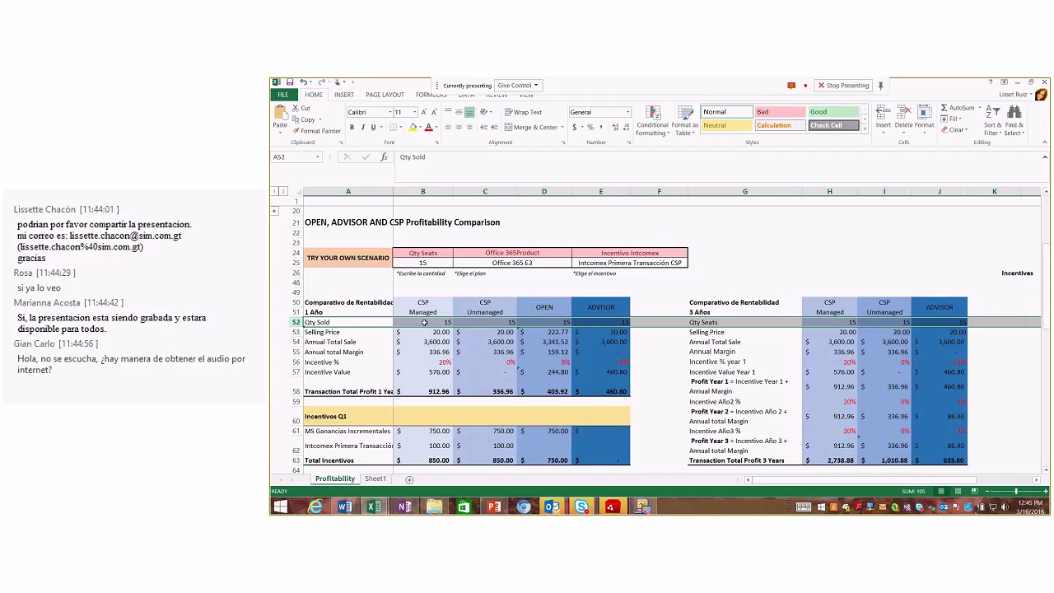
{"action": "left_click", "coordinate": [294, 332]}
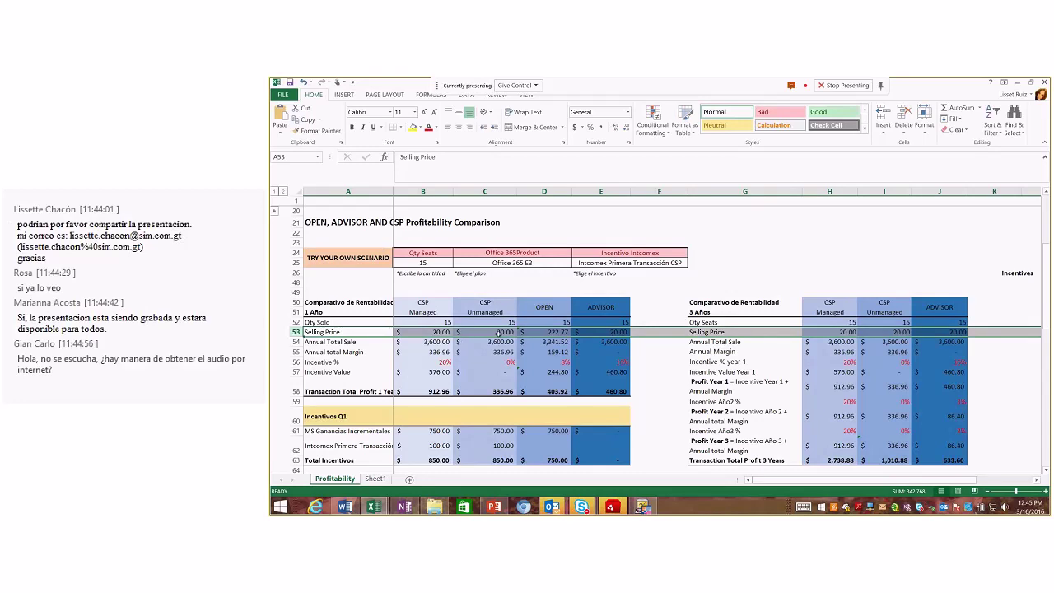
{"action": "left_click", "coordinate": [553, 331]}
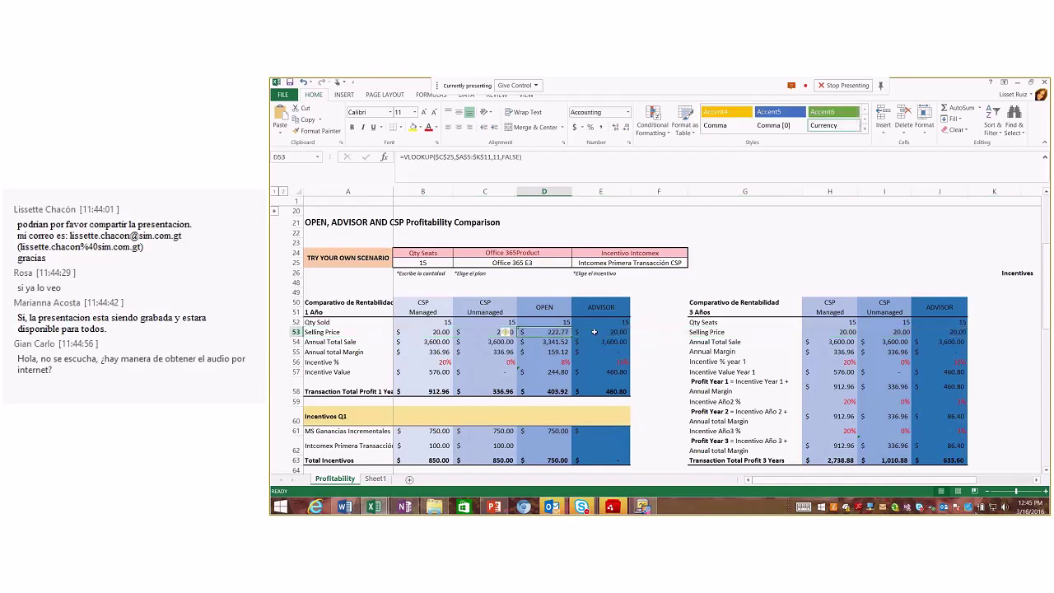
{"action": "left_click", "coordinate": [594, 331]}
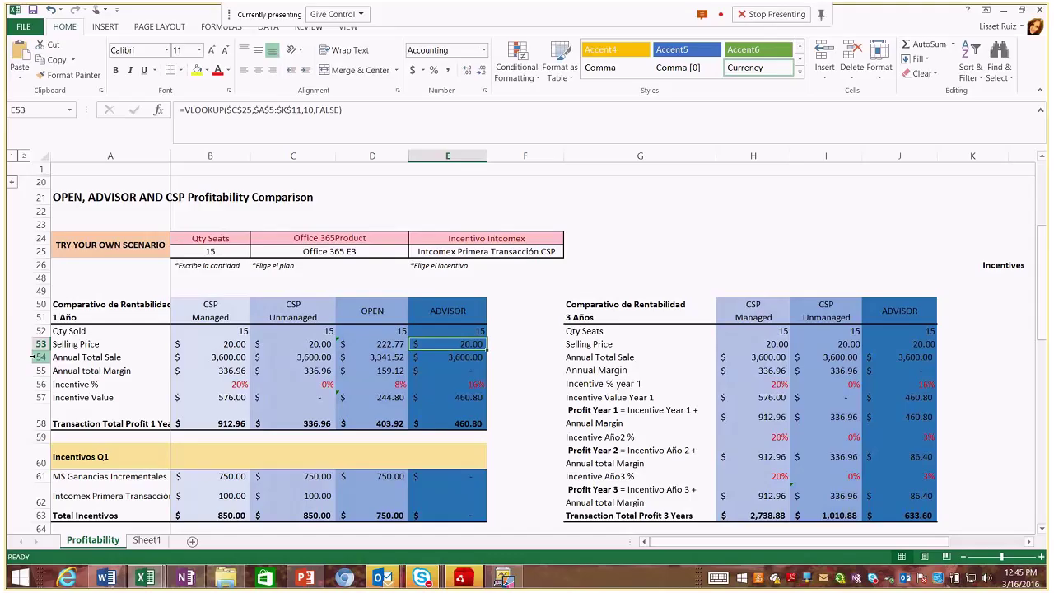
Examine the Annual Total Sale and Annual total Margin rows across the sales models in the one-year comparison
{"action": "left_click", "coordinate": [295, 341]}
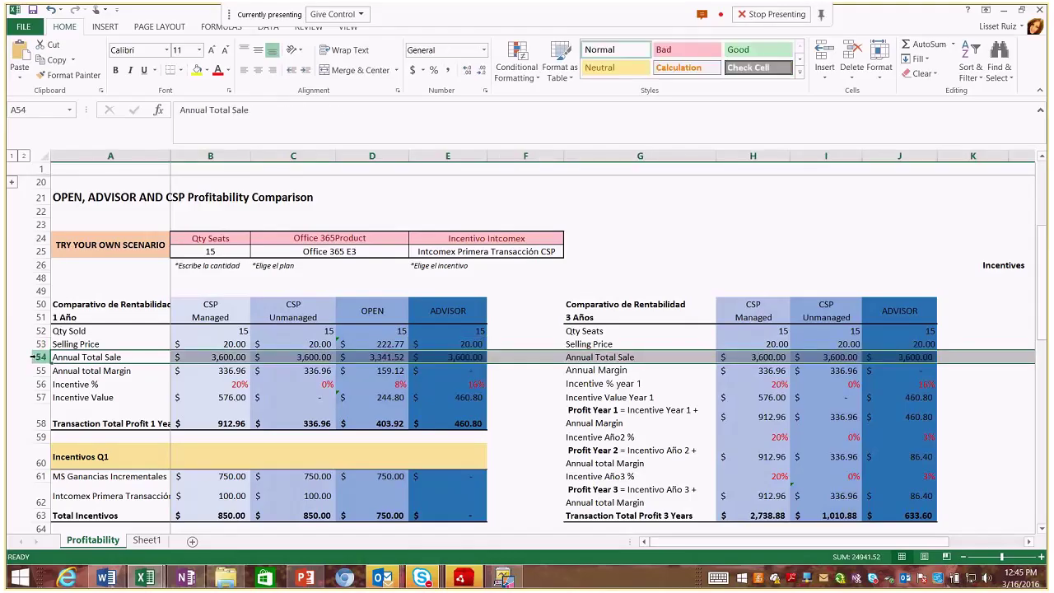
{"action": "left_click", "coordinate": [216, 358]}
{"action": "left_click", "coordinate": [314, 357]}
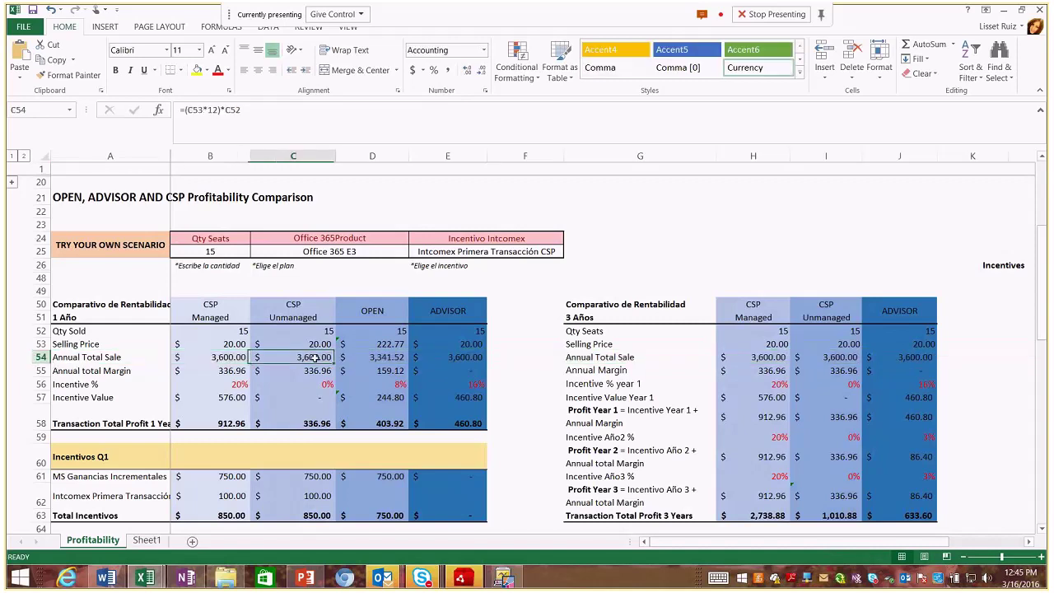
{"action": "left_click", "coordinate": [390, 359]}
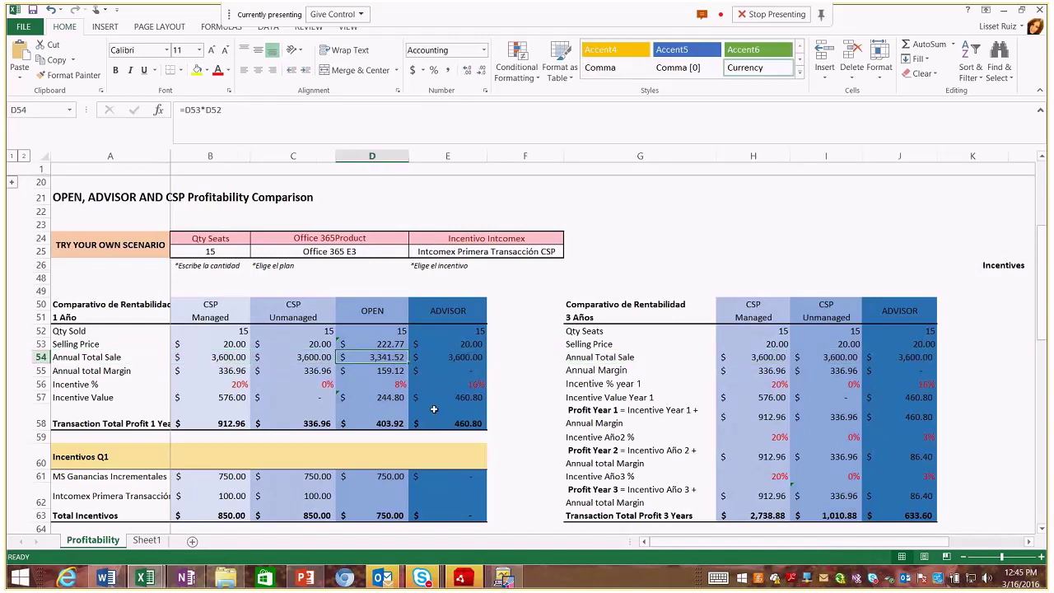
{"action": "left_click", "coordinate": [448, 357]}
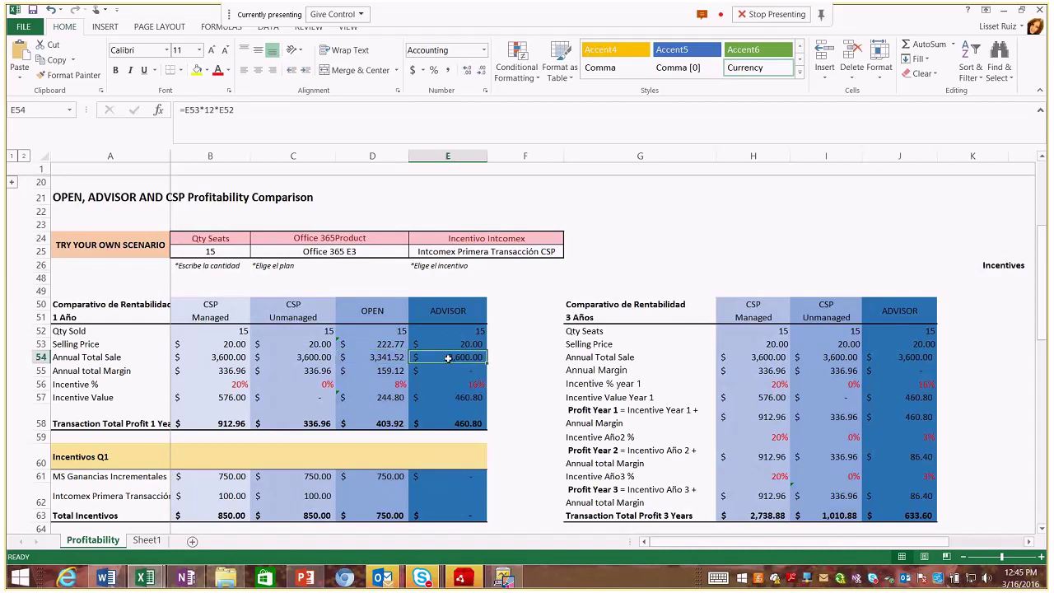
{"action": "left_click", "coordinate": [39, 370]}
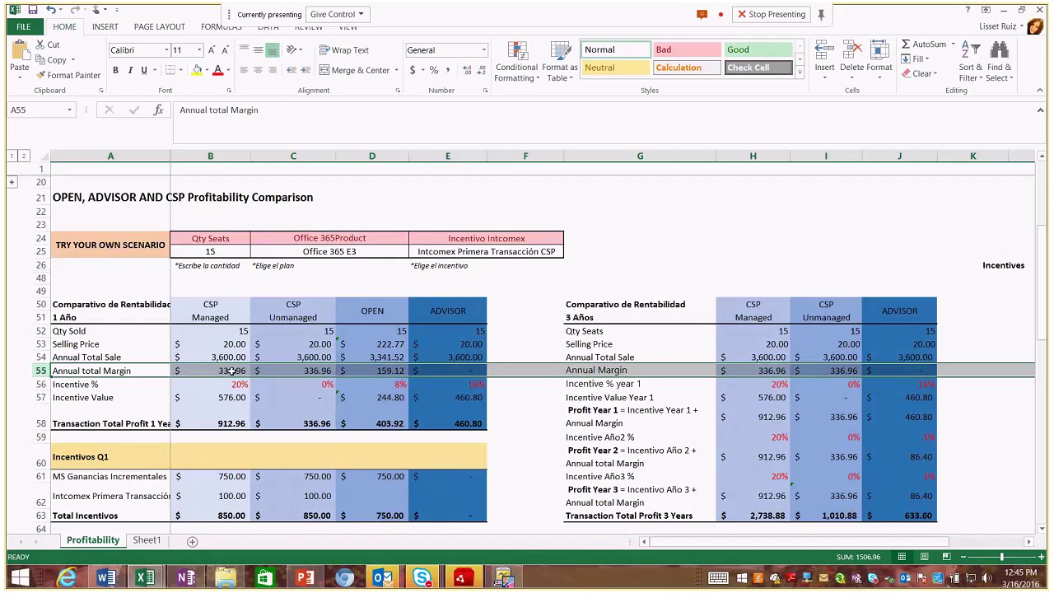
{"action": "left_click", "coordinate": [308, 373]}
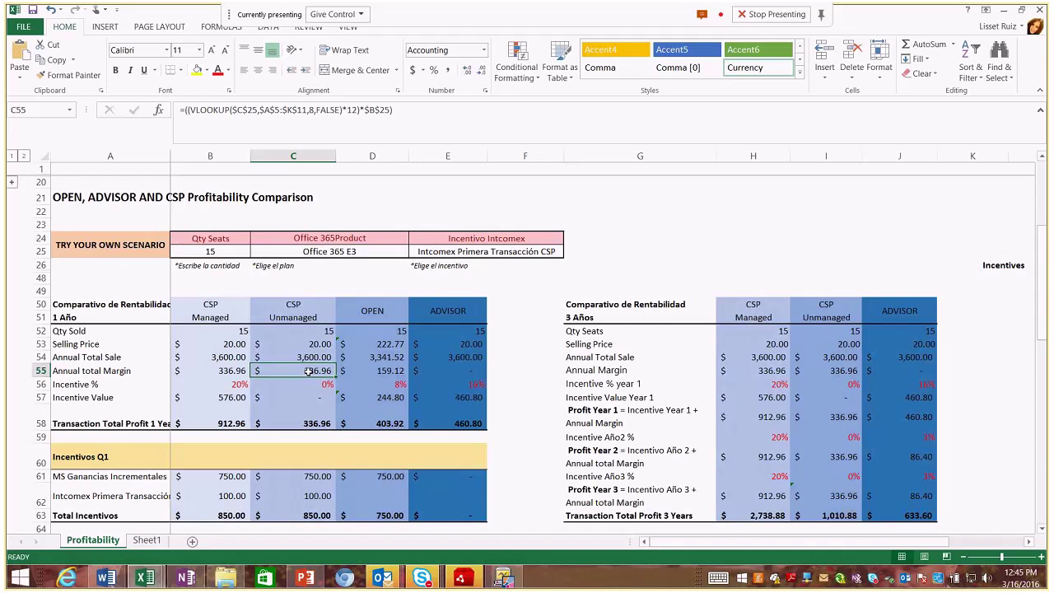
{"action": "left_click", "coordinate": [388, 370]}
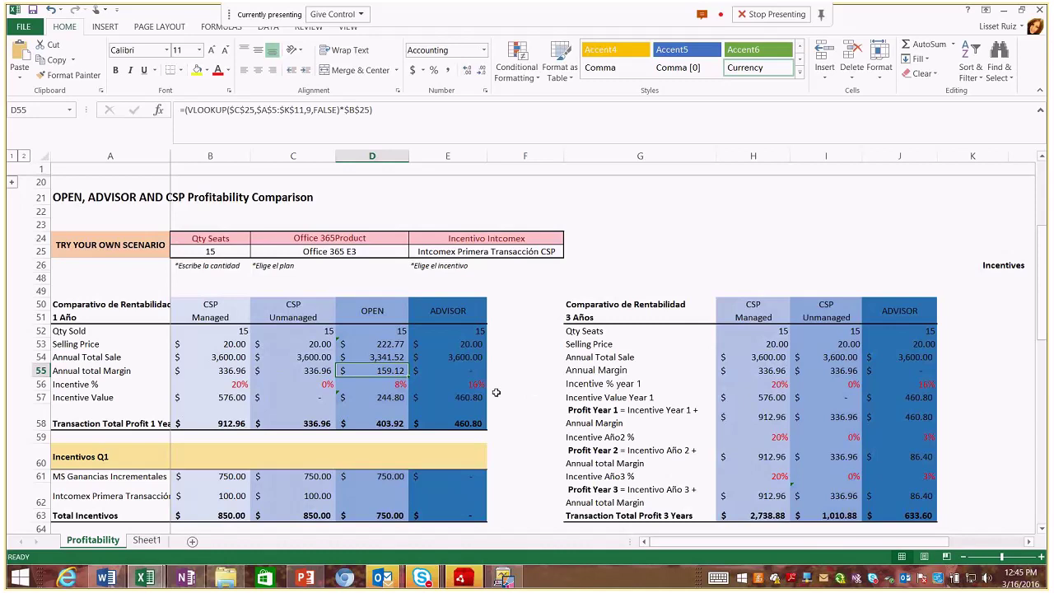
{"action": "left_click", "coordinate": [457, 373]}
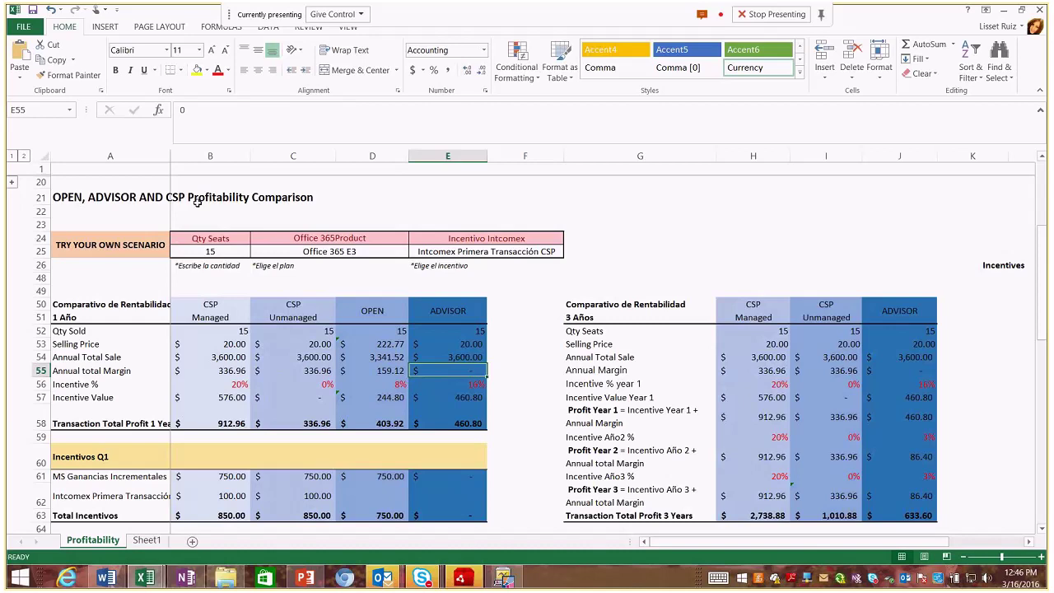
Compare the Incentive % of CSP Managed, CSP Unmanaged, OPEN and ADVISOR in the one-year comparison
{"action": "left_click", "coordinate": [36, 384]}
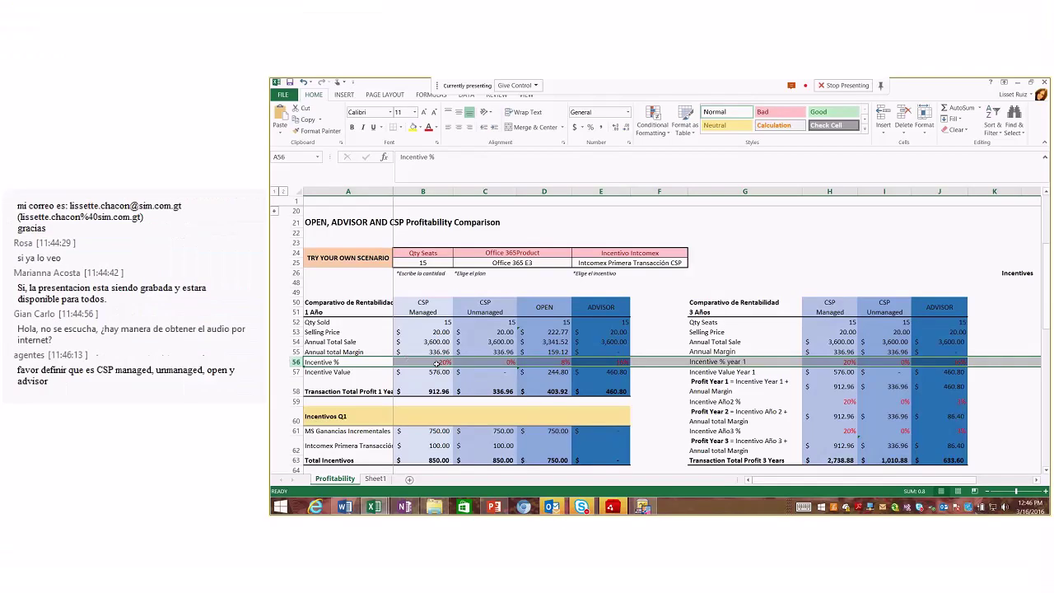
{"action": "left_click", "coordinate": [229, 384]}
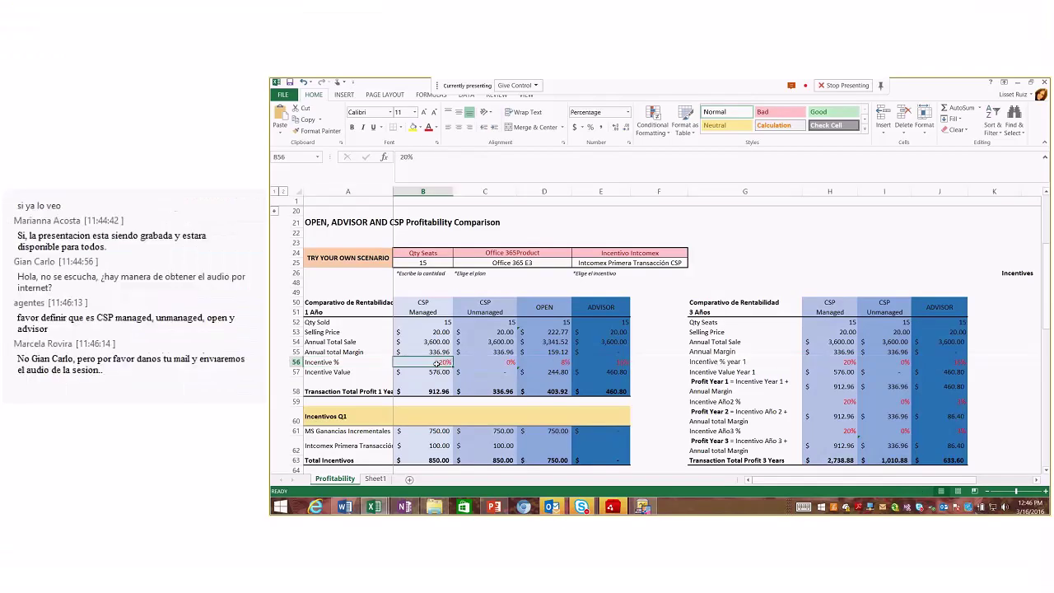
{"action": "left_click", "coordinate": [504, 362]}
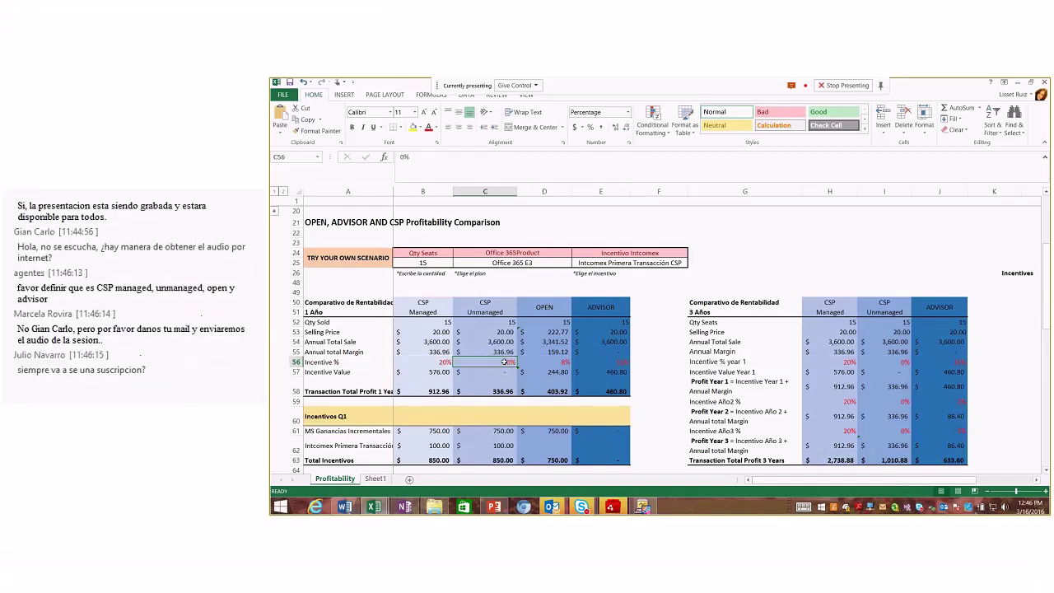
{"action": "left_click", "coordinate": [565, 363]}
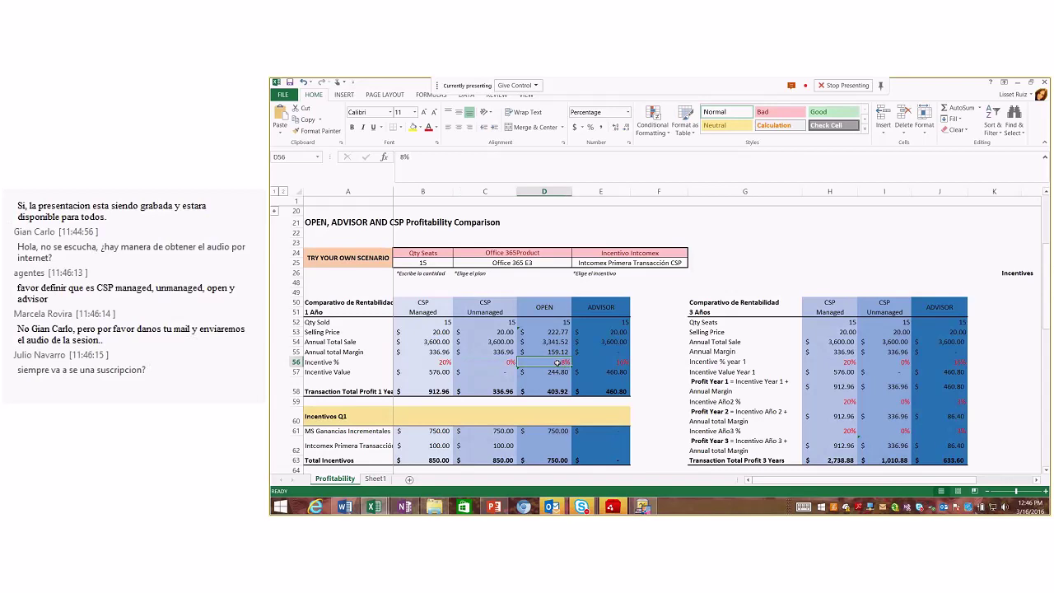
{"action": "left_click", "coordinate": [600, 360]}
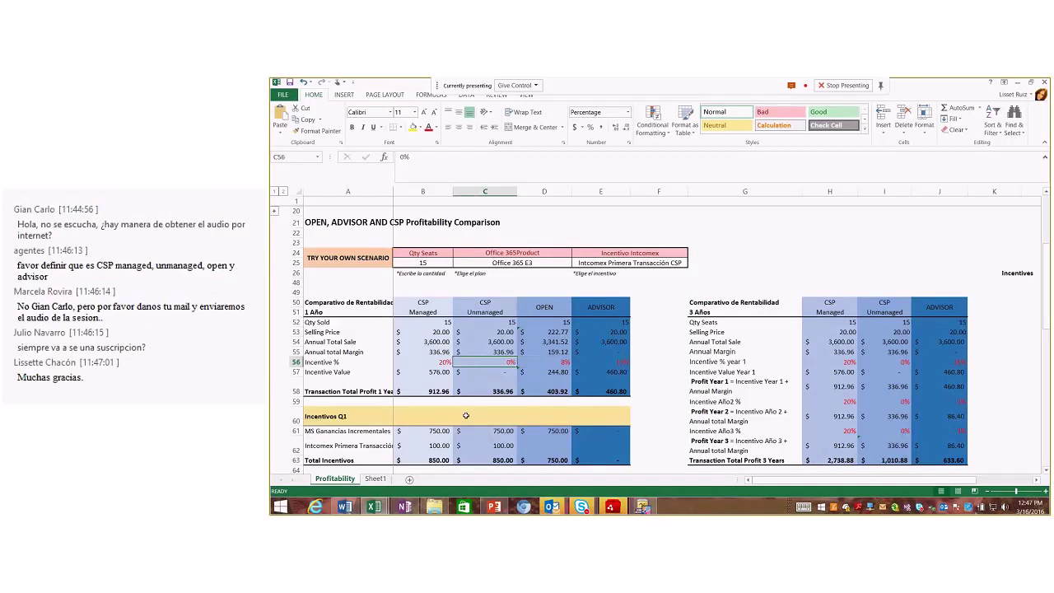
{"action": "key", "text": "Left"}
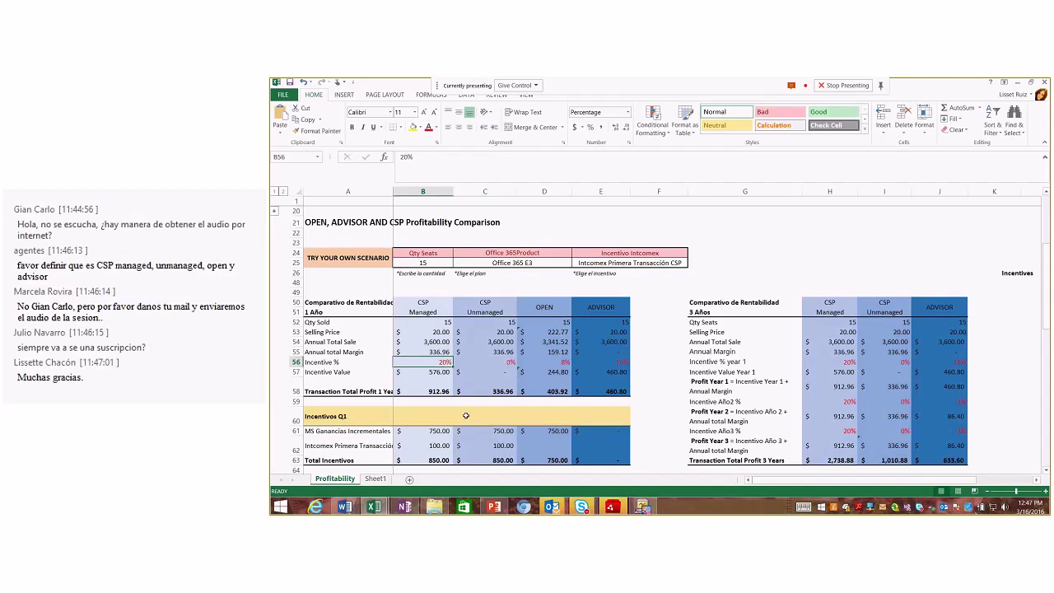
{"action": "key", "text": "Right"}
{"action": "key", "text": "Right"}
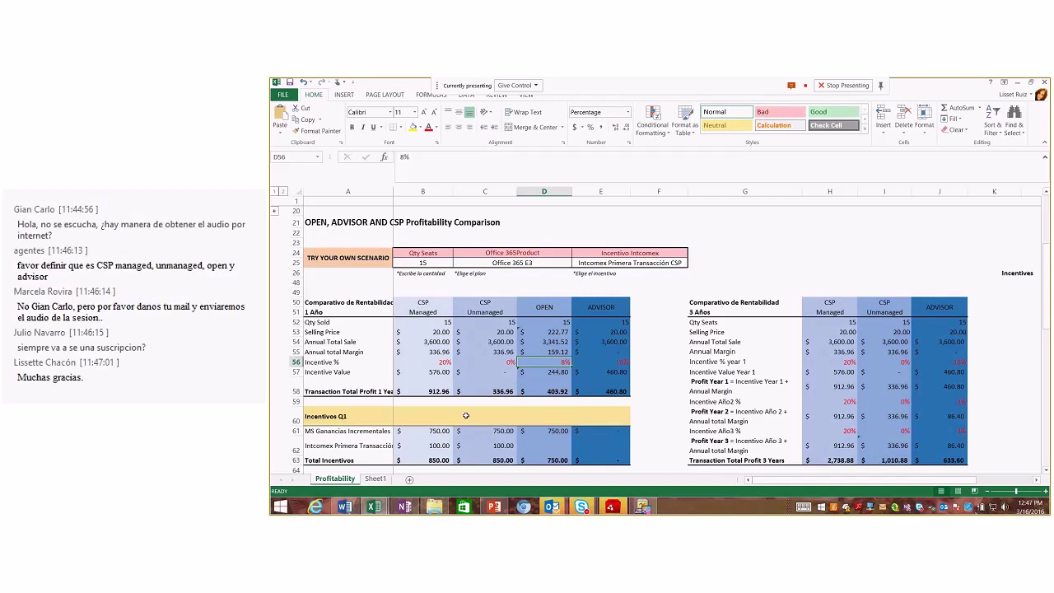
{"action": "key", "text": "Right"}
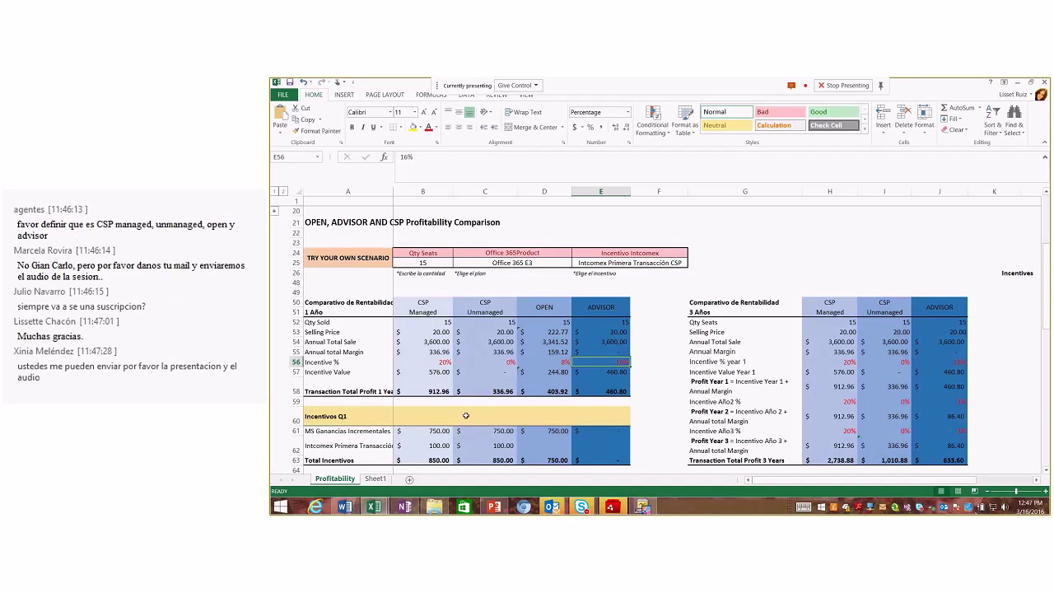
{"action": "key", "text": "Left"}
{"action": "key", "text": "Left"}
{"action": "key", "text": "Left"}
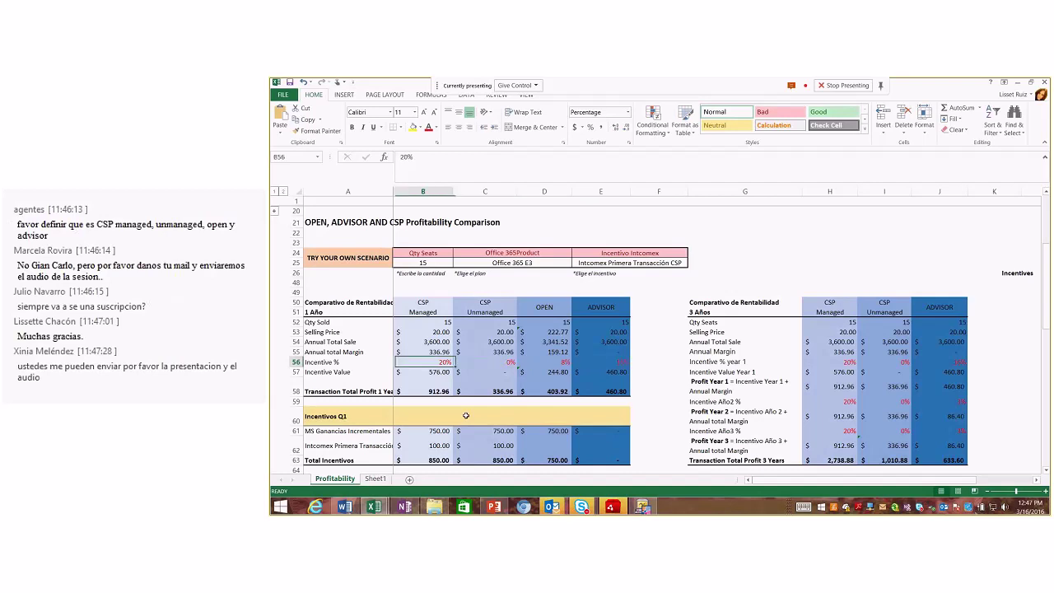
{"action": "key", "text": "Right"}
{"action": "key", "text": "Right"}
{"action": "key", "text": "Right"}
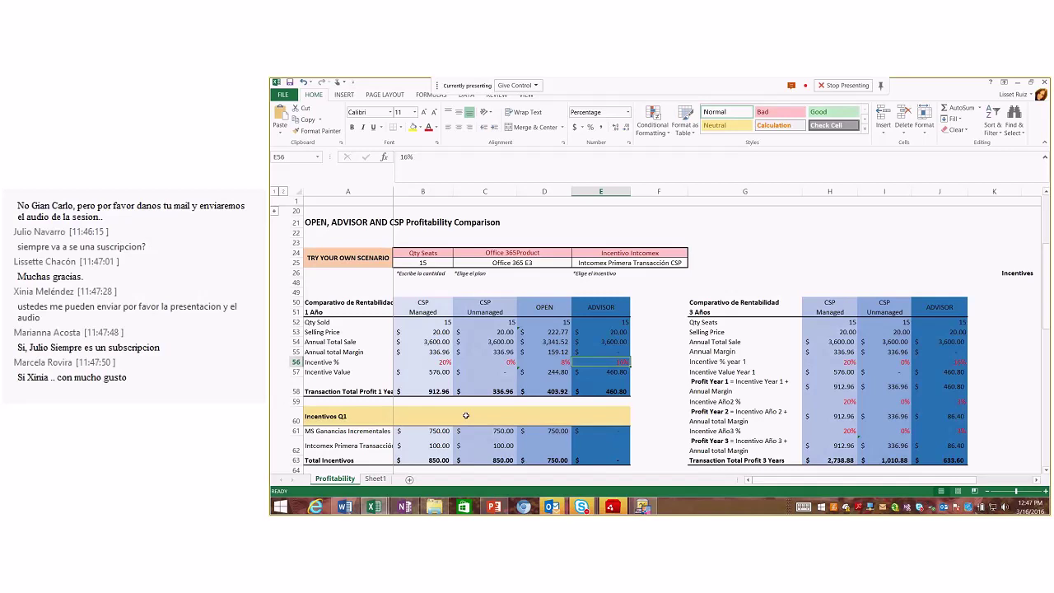
Go through the Incentive Value cells of all four sales models in the one-year comparison
{"action": "key", "text": "Down"}
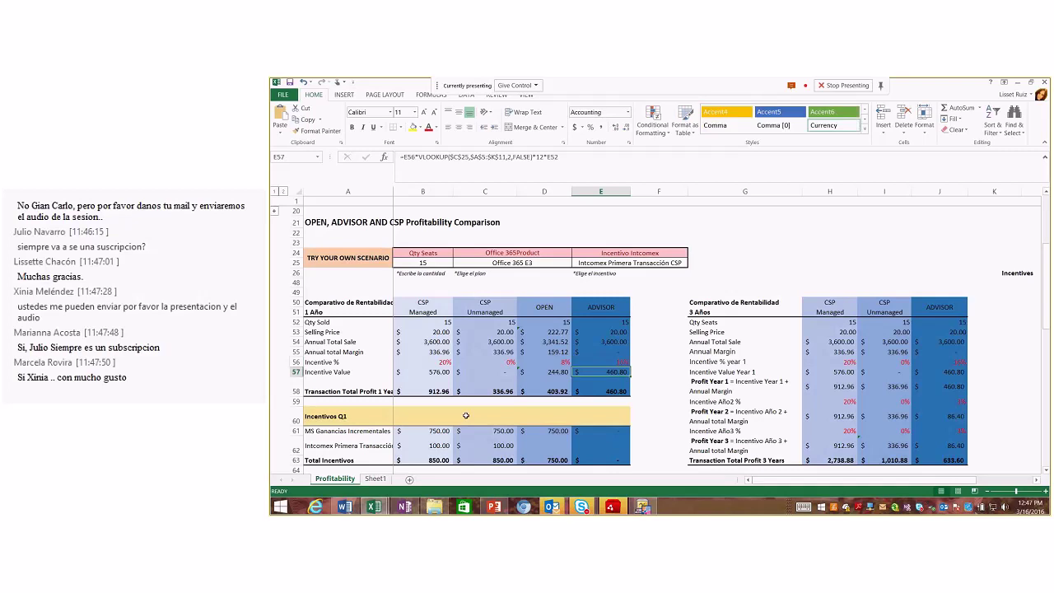
{"action": "key", "text": "Left"}
{"action": "key", "text": "Left"}
{"action": "key", "text": "Left"}
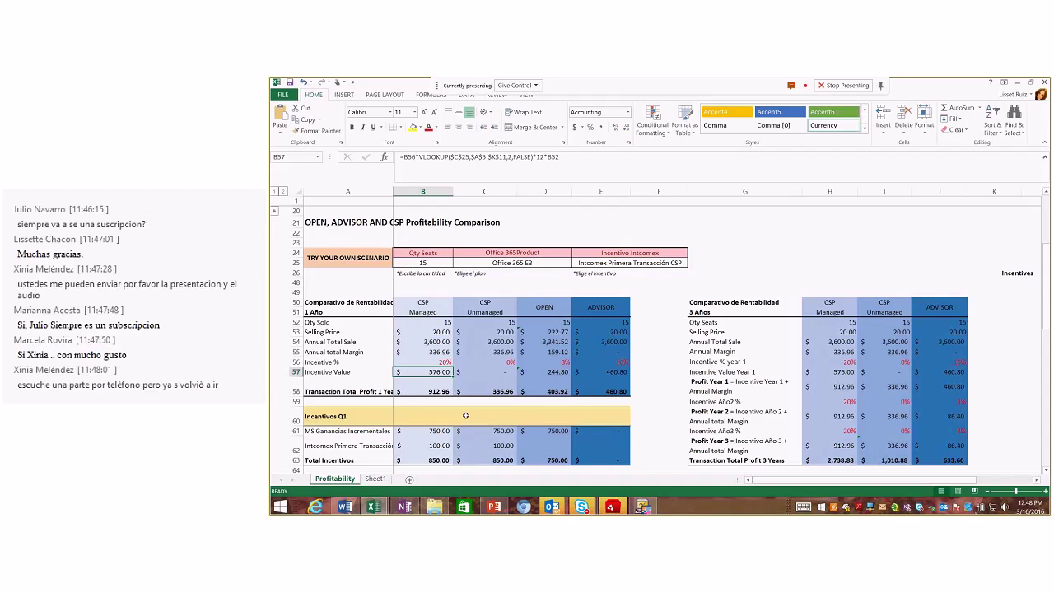
{"action": "key", "text": "Right"}
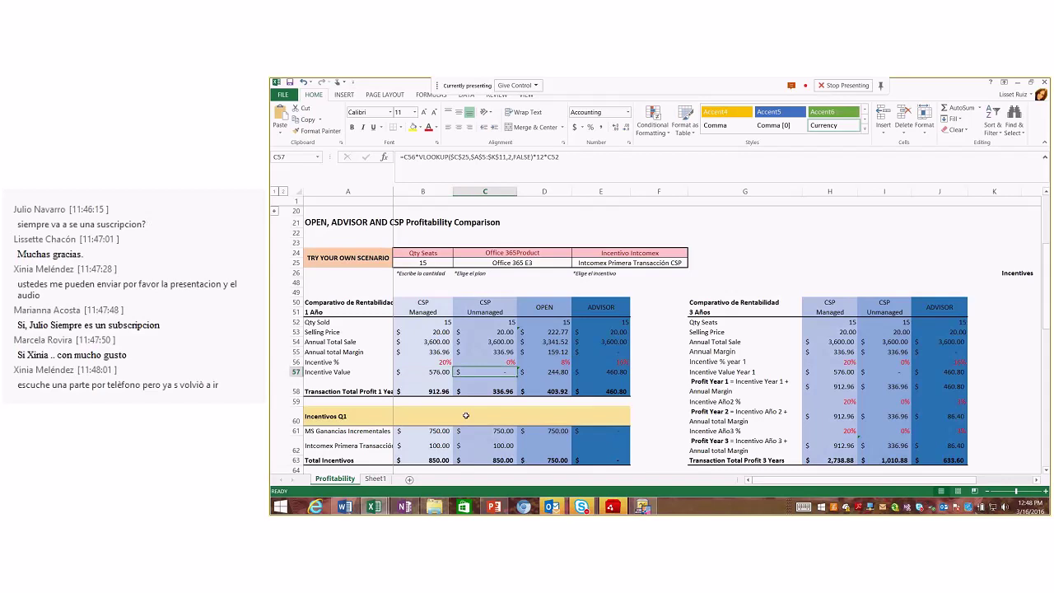
{"action": "key", "text": "Right"}
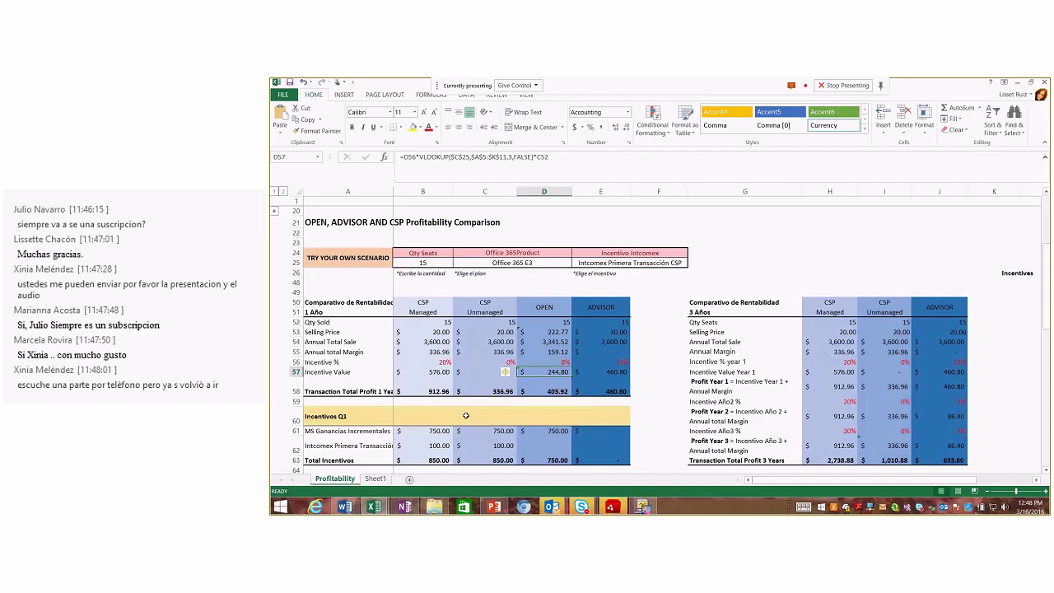
{"action": "key", "text": "Right"}
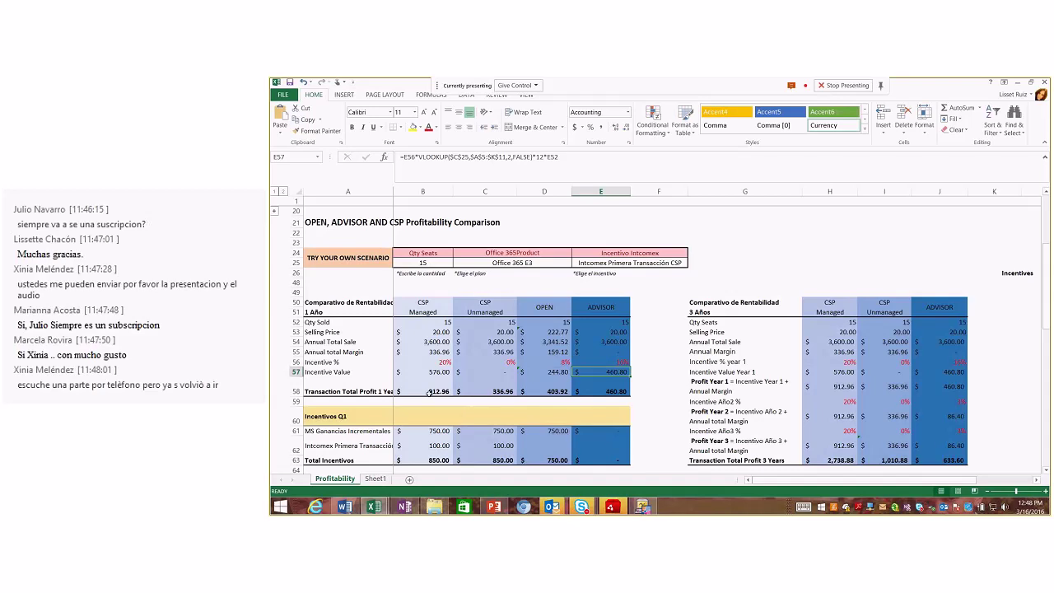
Compare the Transaction Total Profit 1 Year values of CSP Managed, CSP Unmanaged, OPEN and ADVISOR
{"action": "left_click", "coordinate": [295, 391]}
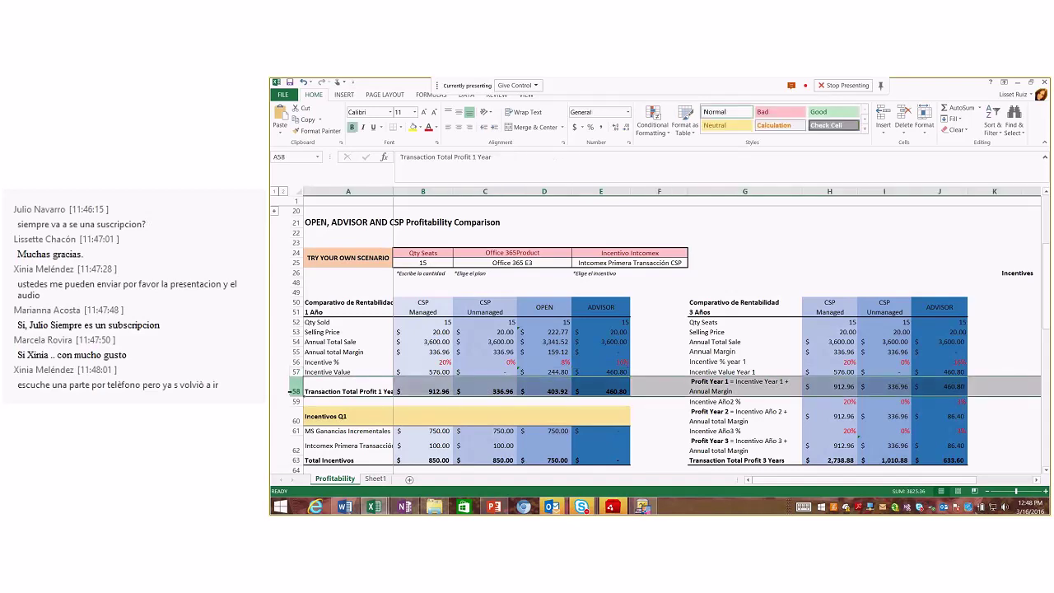
{"action": "left_click", "coordinate": [428, 389]}
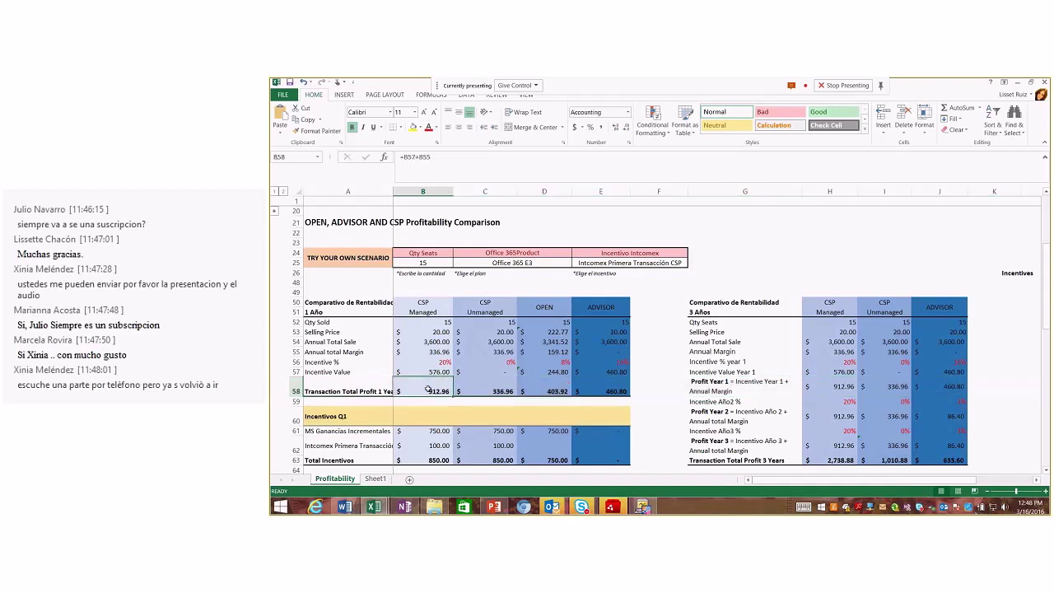
{"action": "left_click_drag", "start_coordinate": [494, 390], "coordinate": [607, 391]}
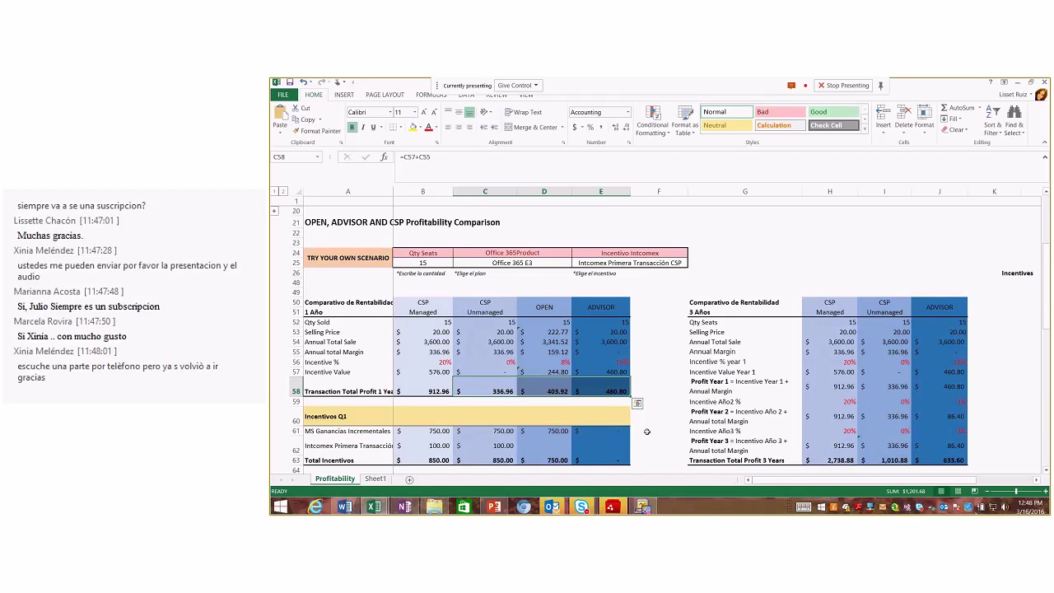
Examine the one-year Incentivos Q1 block: MS Ganancias Incrementales, Intcomex Primera Transacción and the Total Incentivos of each model
{"action": "scroll", "coordinate": [647, 431], "scroll_direction": "down", "scroll_amount": 1}
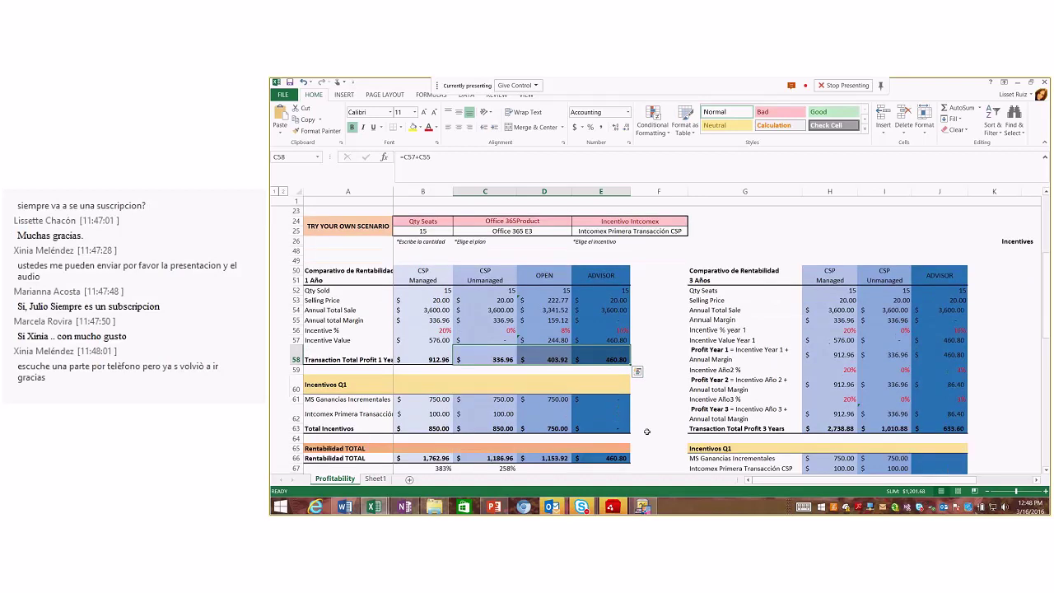
{"action": "scroll", "coordinate": [648, 431], "scroll_direction": "down", "scroll_amount": 1}
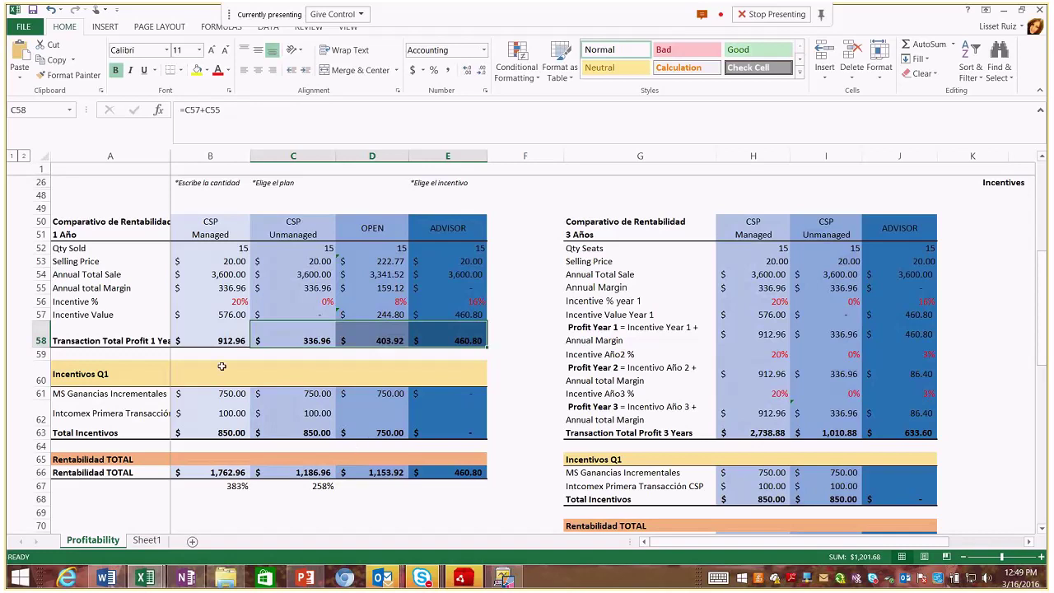
{"action": "left_click_drag", "start_coordinate": [98, 372], "coordinate": [437, 475]}
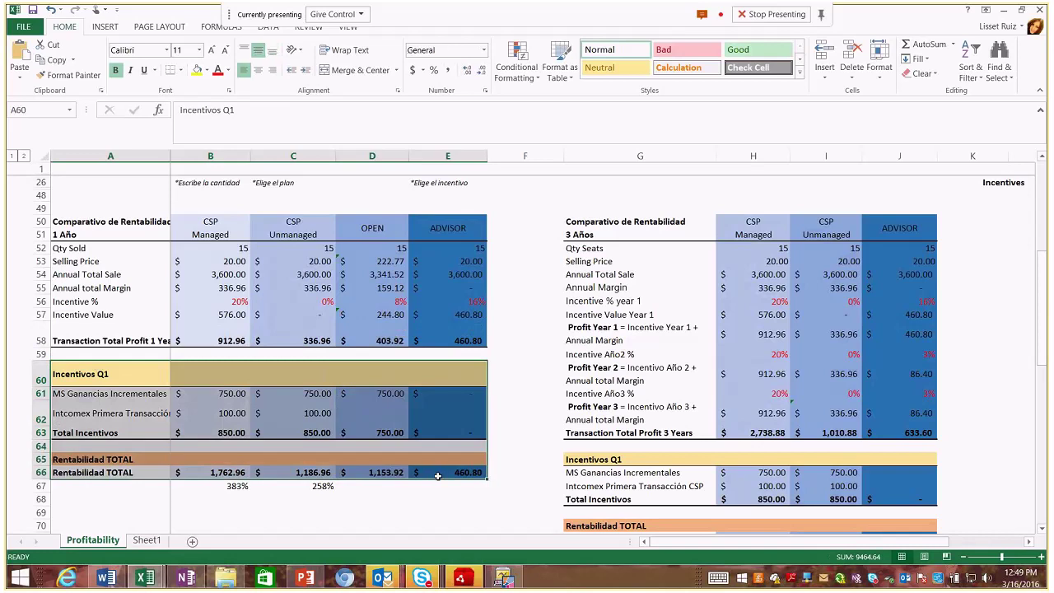
{"action": "left_click", "coordinate": [39, 393]}
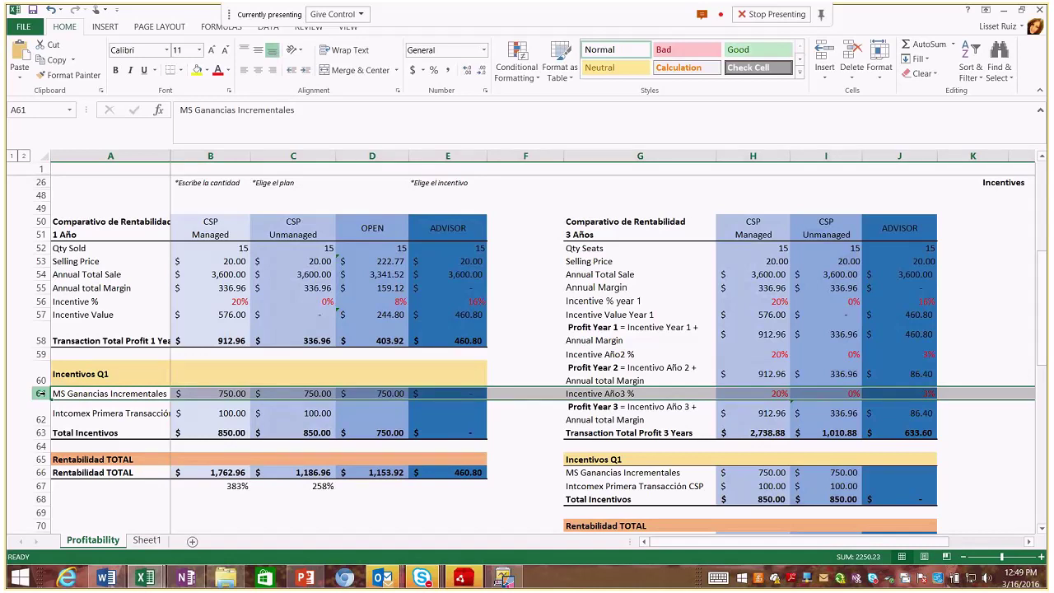
{"action": "left_click", "coordinate": [40, 416]}
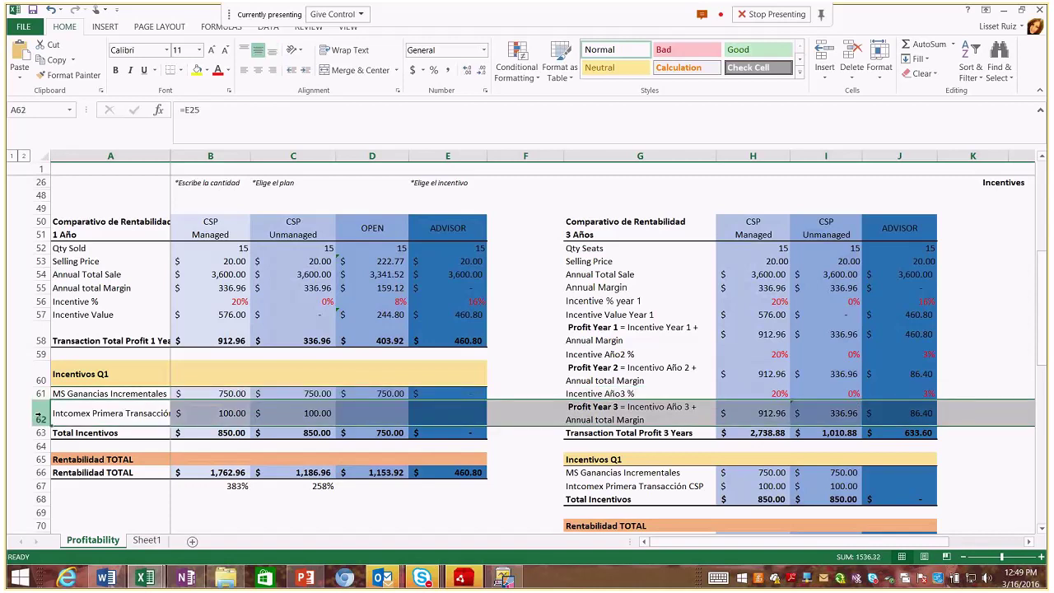
{"action": "left_click", "coordinate": [234, 433]}
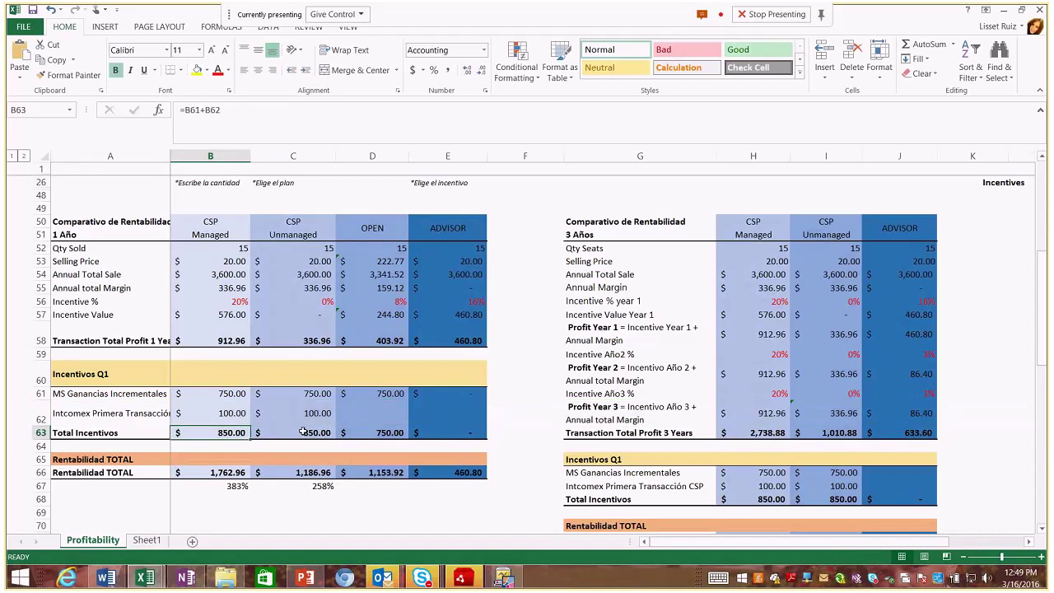
{"action": "left_click", "coordinate": [303, 432]}
{"action": "left_click", "coordinate": [365, 433]}
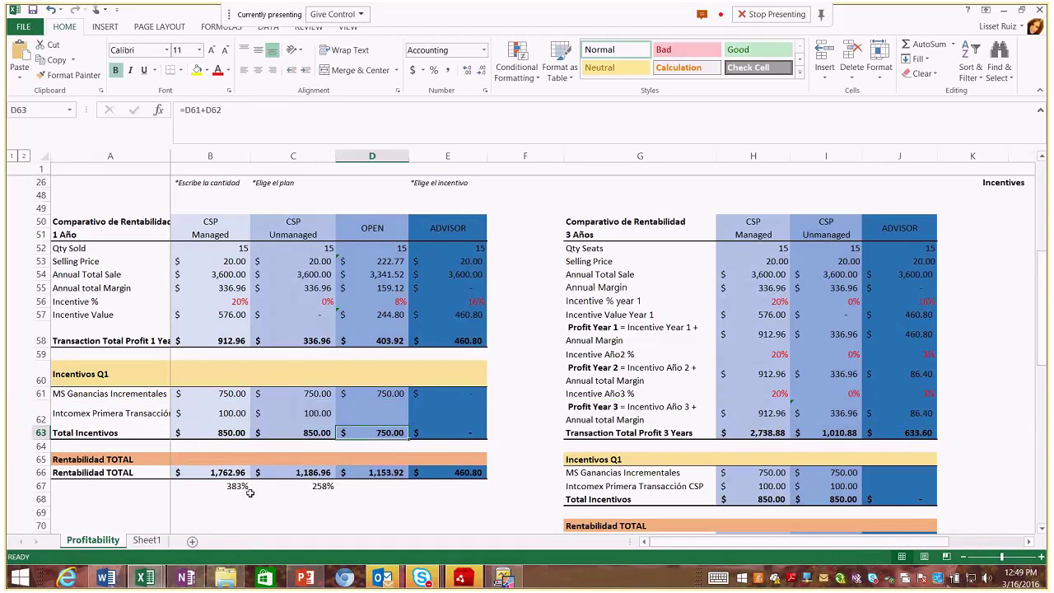
Go through the one-year Rentabilidad TOTAL row, from ADVISOR back to CSP Managed and on to CSP Unmanaged
{"action": "left_click", "coordinate": [39, 472]}
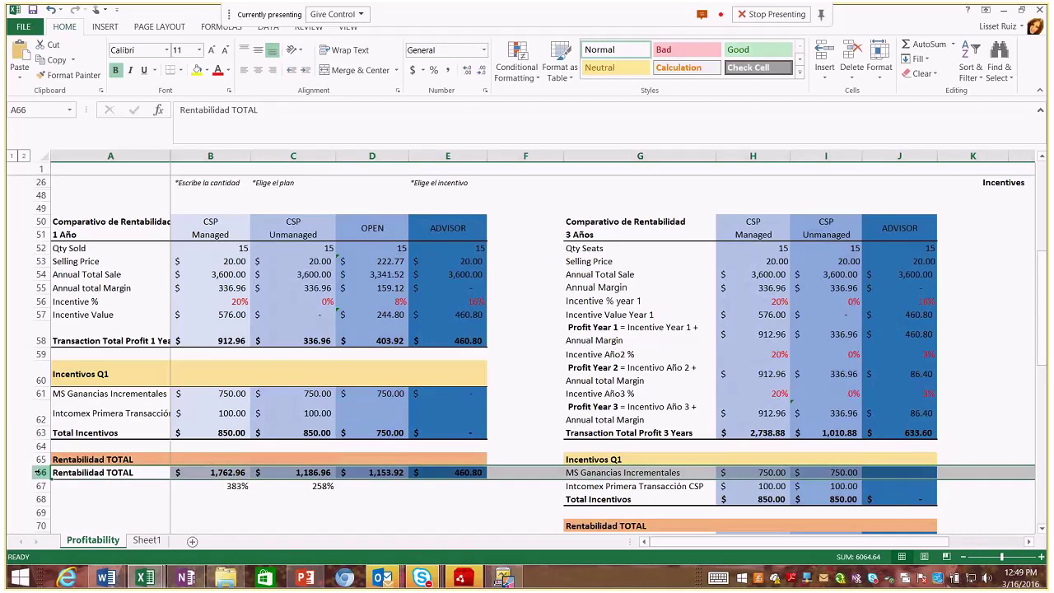
{"action": "left_click", "coordinate": [449, 474]}
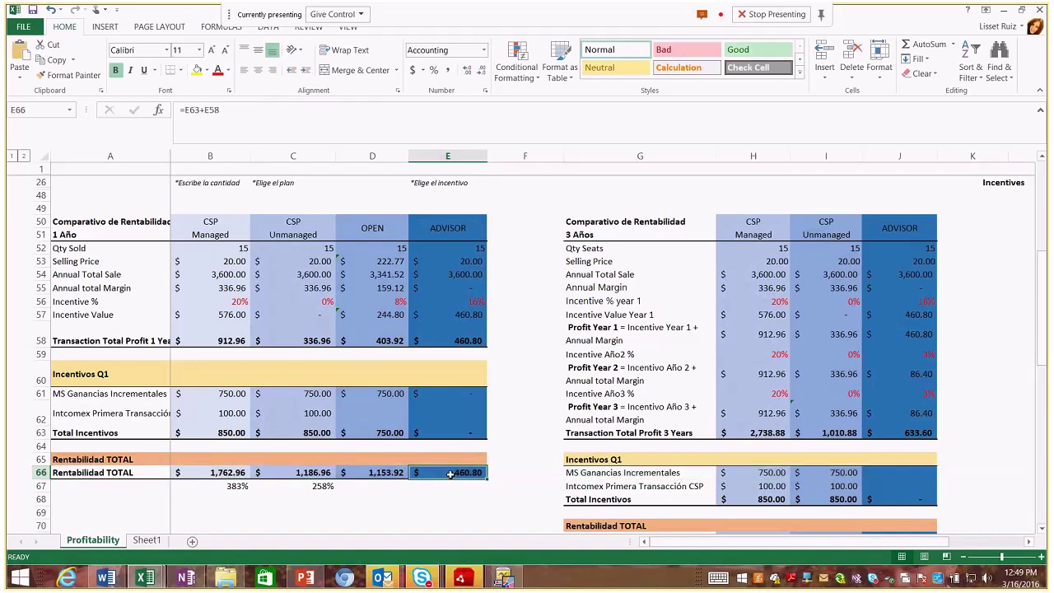
{"action": "key", "text": "Left"}
{"action": "key", "text": "Left"}
{"action": "key", "text": "Left"}
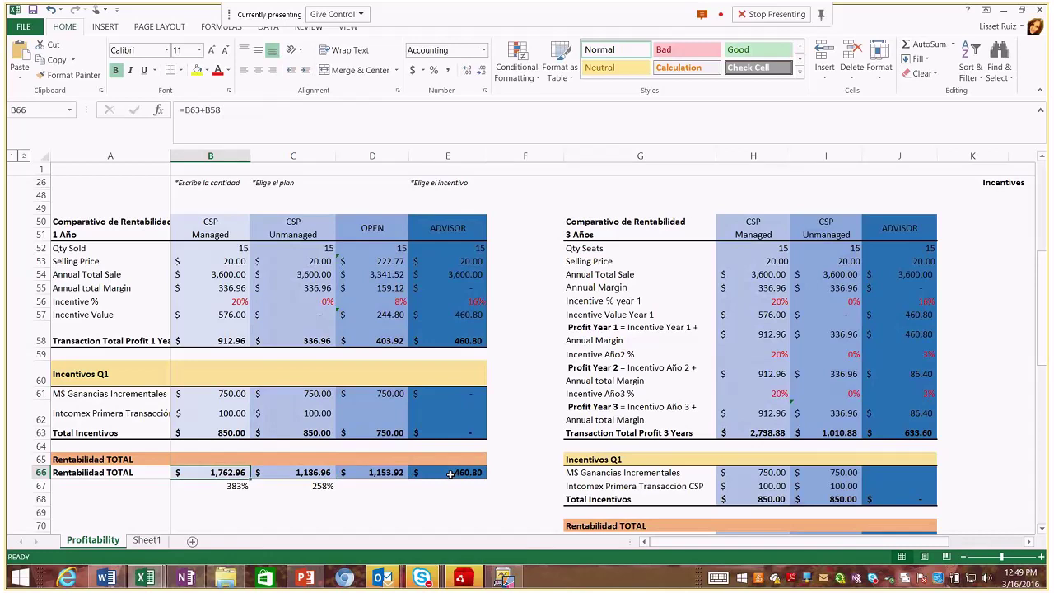
{"action": "key", "text": "Right"}
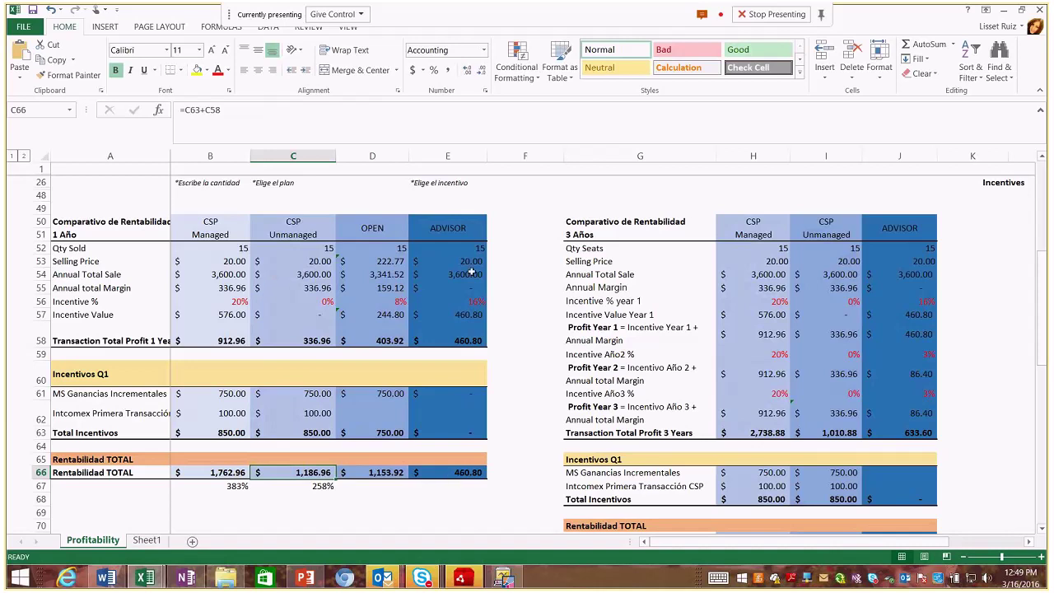
Check the CSP Unmanaged selling price, compare its Rentabilidad TOTAL with ADVISOR's, and inspect the percentage beneath it
{"action": "left_click", "coordinate": [293, 261]}
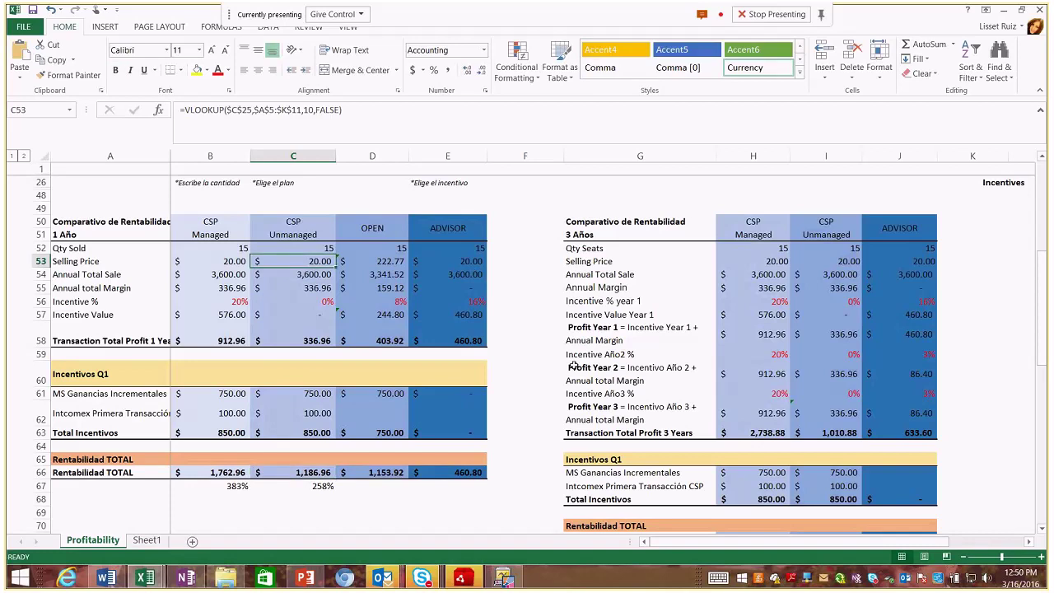
{"action": "left_click", "coordinate": [460, 473]}
{"action": "left_click", "coordinate": [276, 470]}
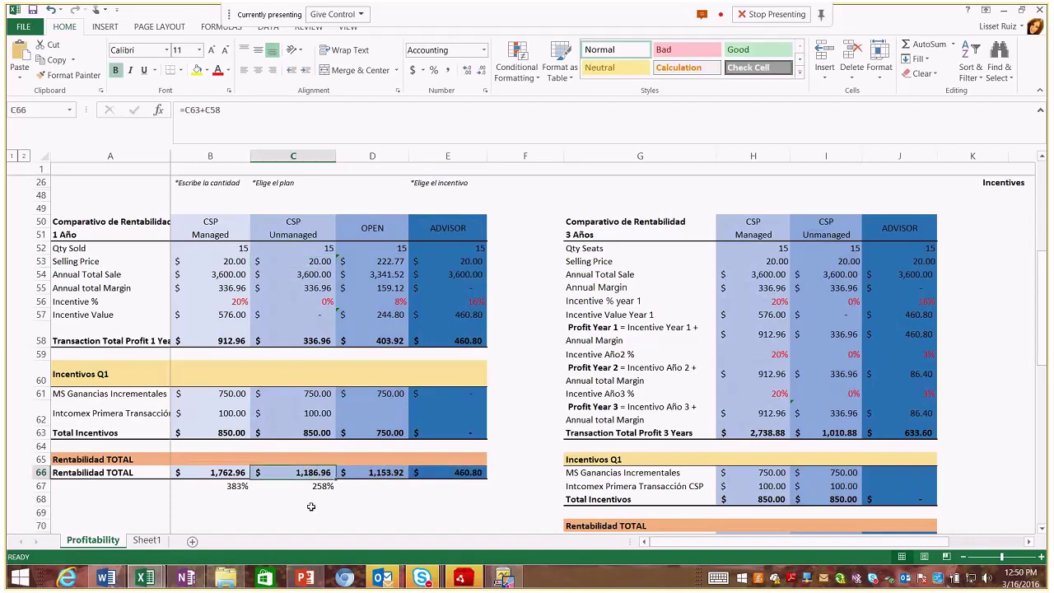
{"action": "left_click", "coordinate": [315, 486]}
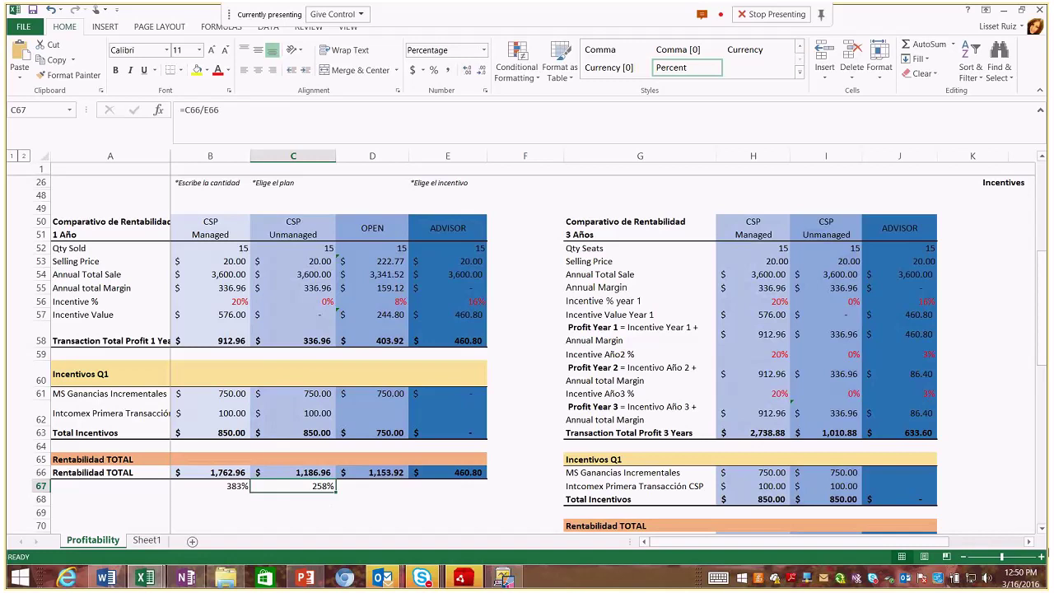
Review the three-year comparison table, highlighting its Qty Seats, Selling Price, Annual Total Sale and Annual Margin rows
{"action": "left_click_drag", "start_coordinate": [639, 209], "coordinate": [1000, 471]}
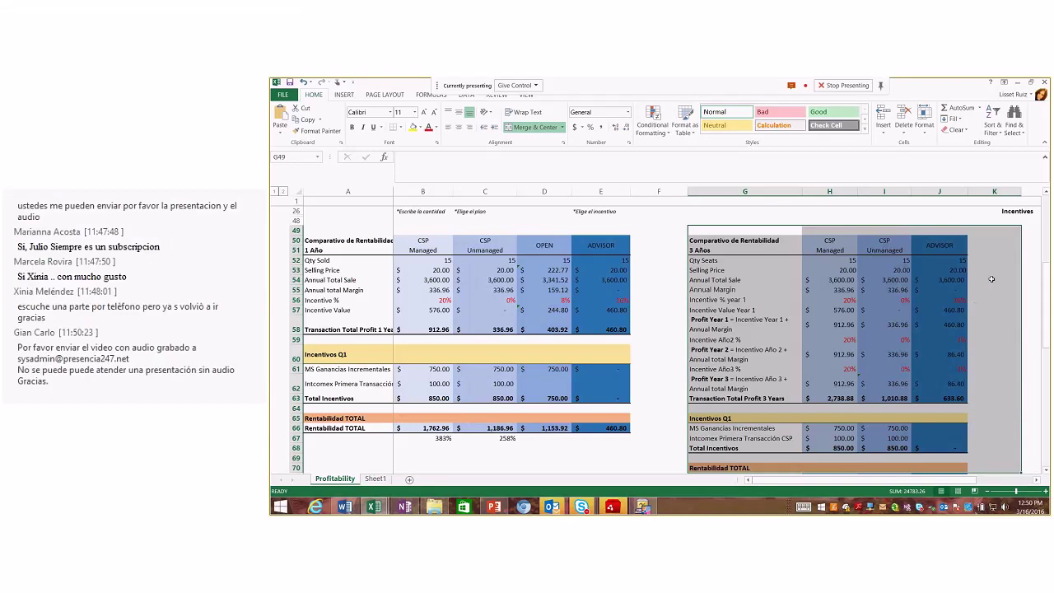
{"action": "left_click", "coordinate": [992, 279]}
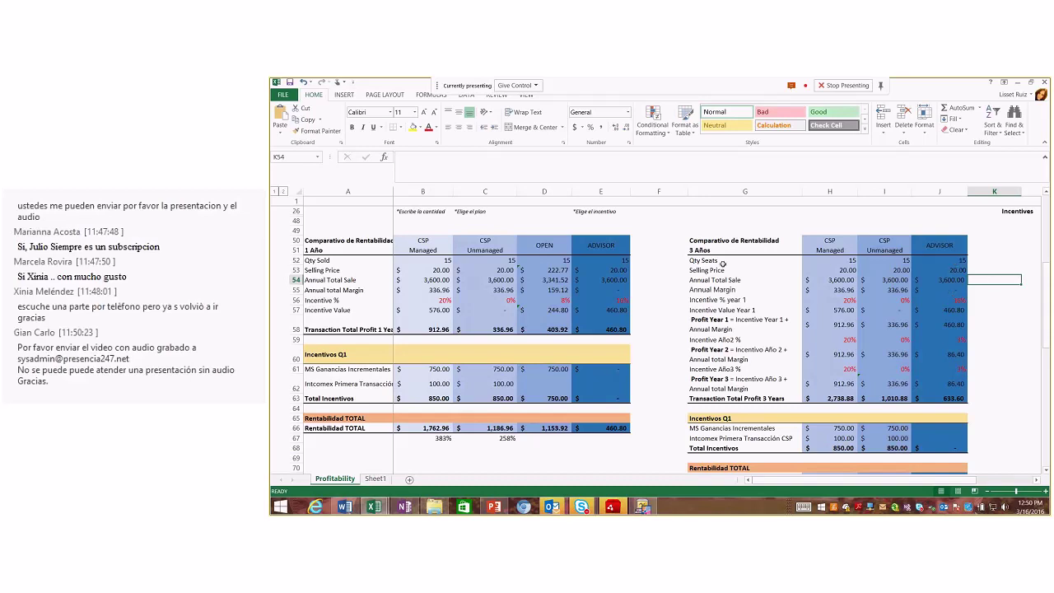
{"action": "left_click", "coordinate": [851, 262]}
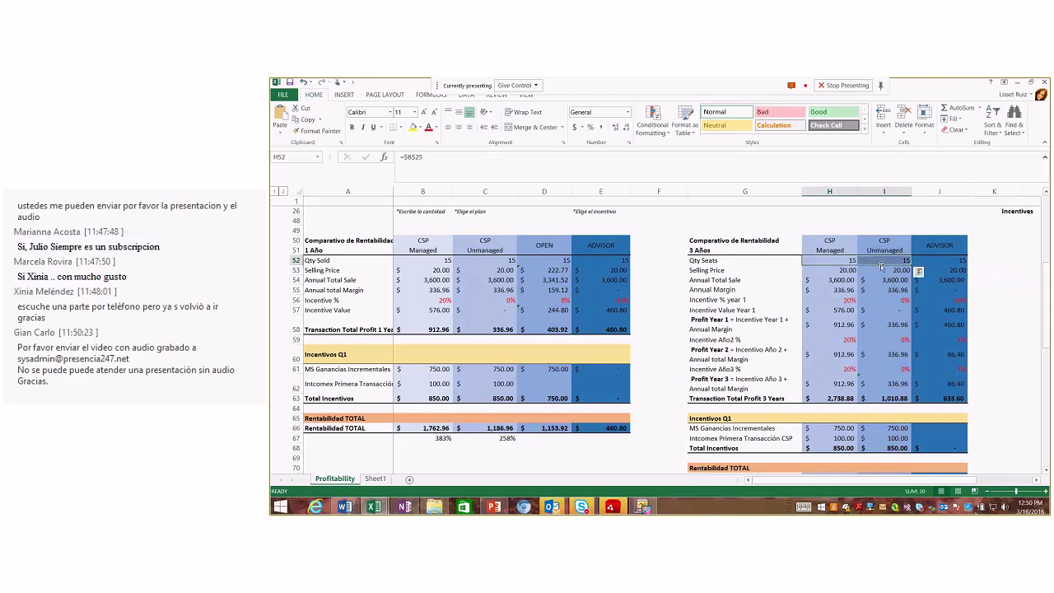
{"action": "left_click_drag", "start_coordinate": [856, 270], "coordinate": [935, 270]}
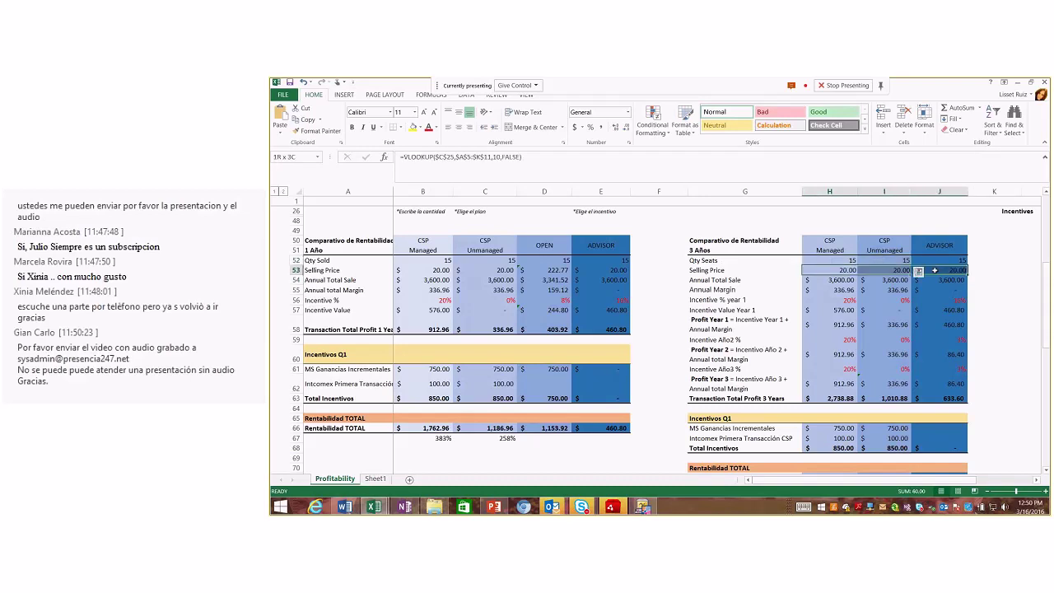
{"action": "left_click_drag", "start_coordinate": [831, 280], "coordinate": [920, 281]}
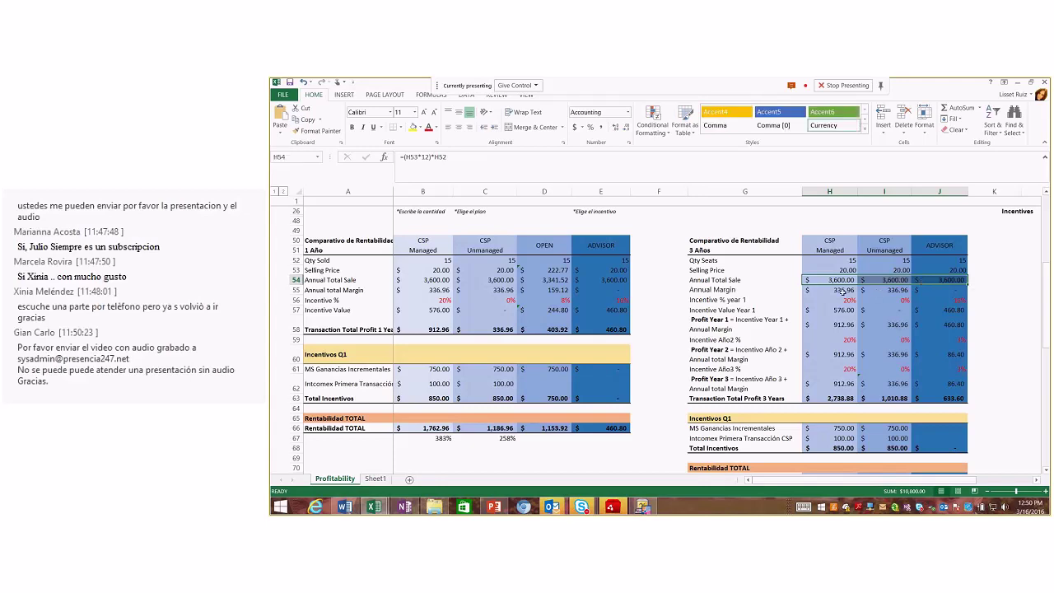
{"action": "left_click_drag", "start_coordinate": [843, 290], "coordinate": [939, 291]}
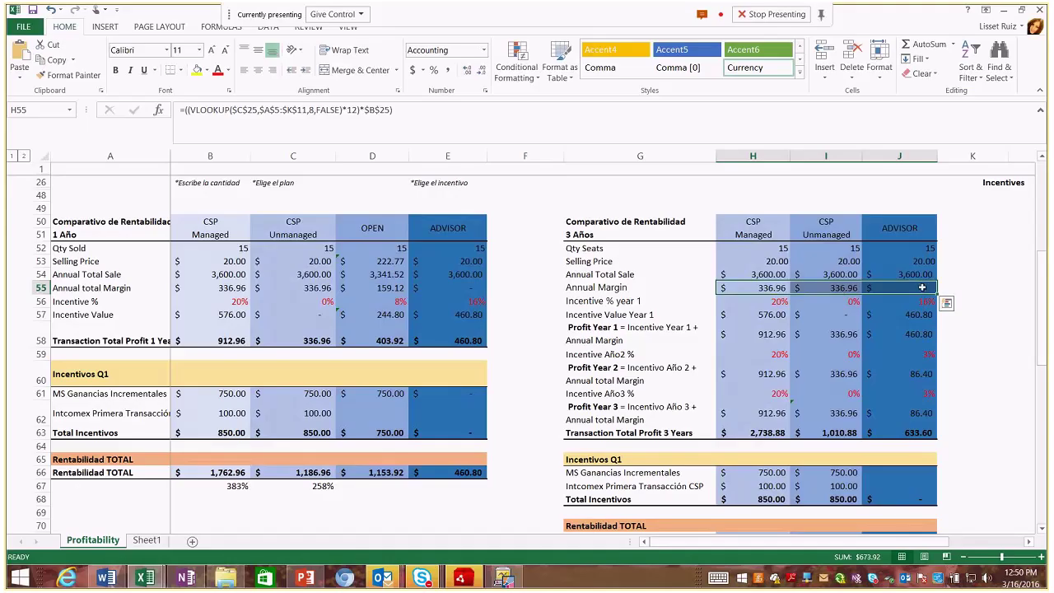
Compare the year 1 and year 2 incentive percentages of CSP Managed, CSP Unmanaged and ADVISOR in the three-year table
{"action": "left_click", "coordinate": [779, 302]}
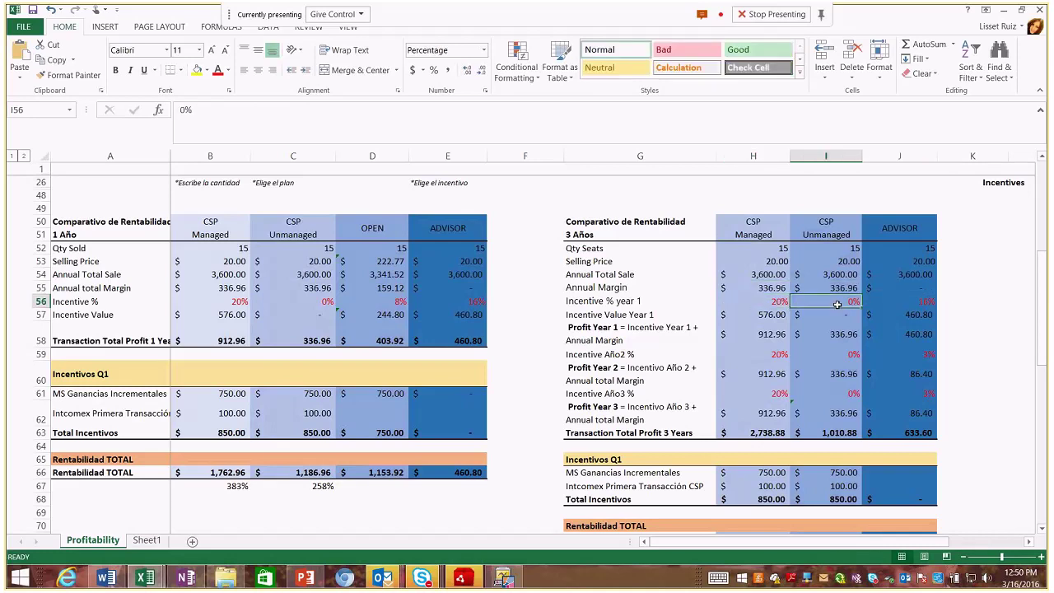
{"action": "left_click", "coordinate": [895, 300]}
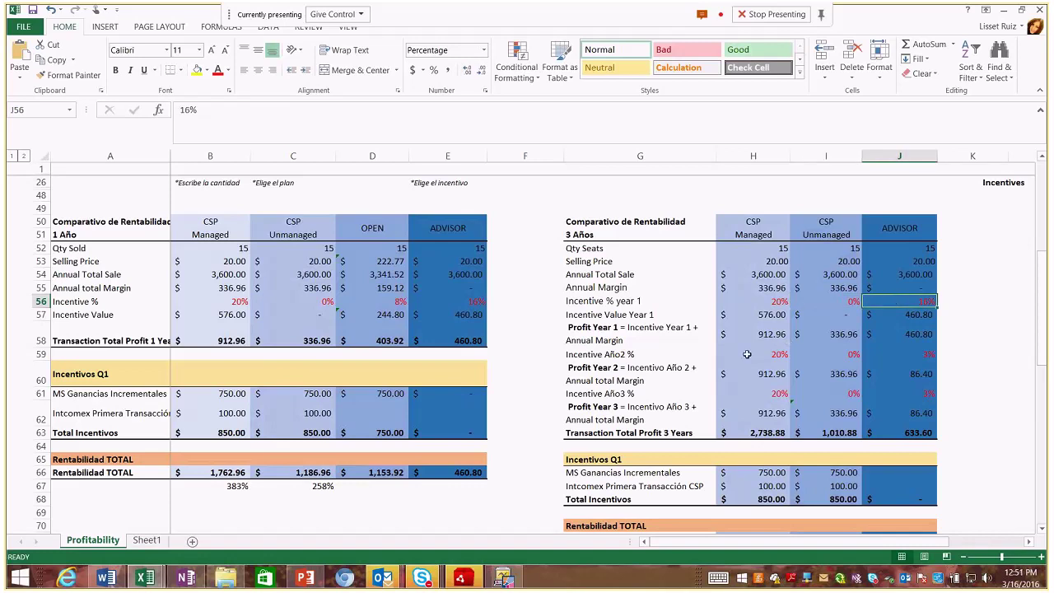
{"action": "left_click_drag", "start_coordinate": [766, 356], "coordinate": [894, 363]}
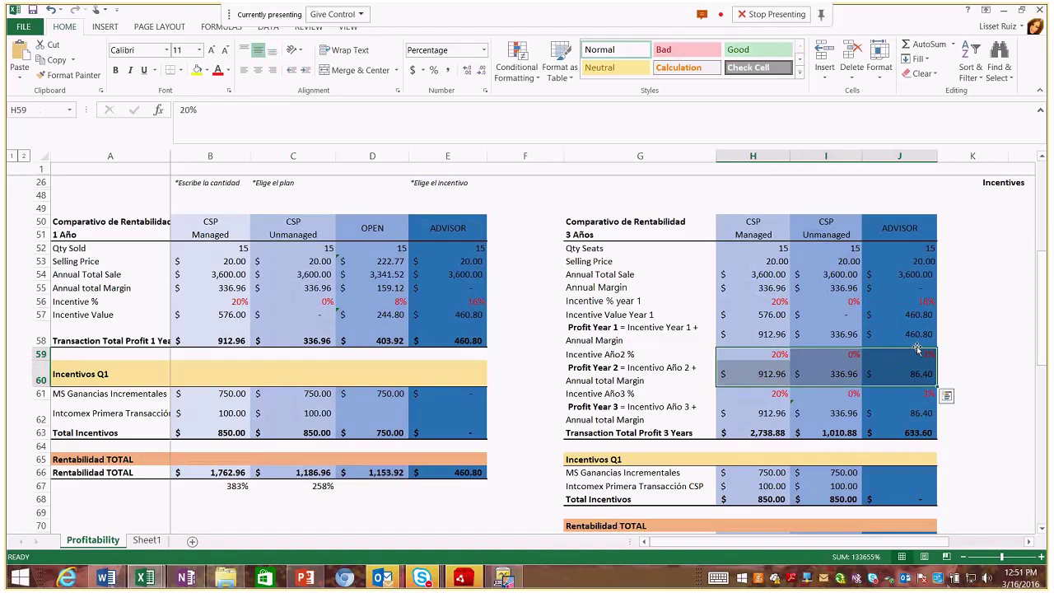
{"action": "left_click", "coordinate": [925, 302]}
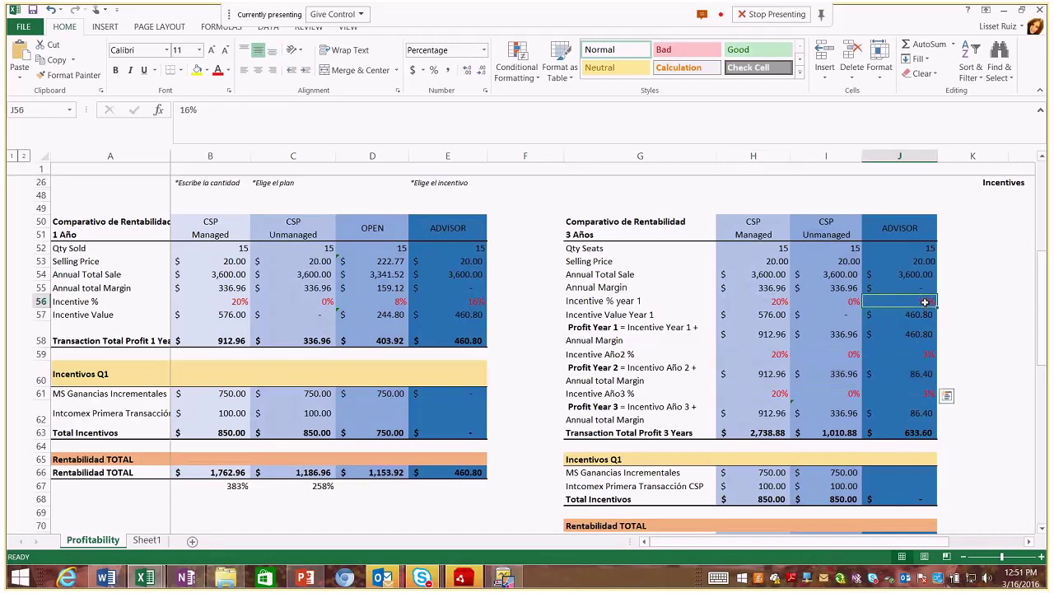
{"action": "key", "text": "Down"}
{"action": "key", "text": "Down"}
{"action": "key", "text": "Down"}
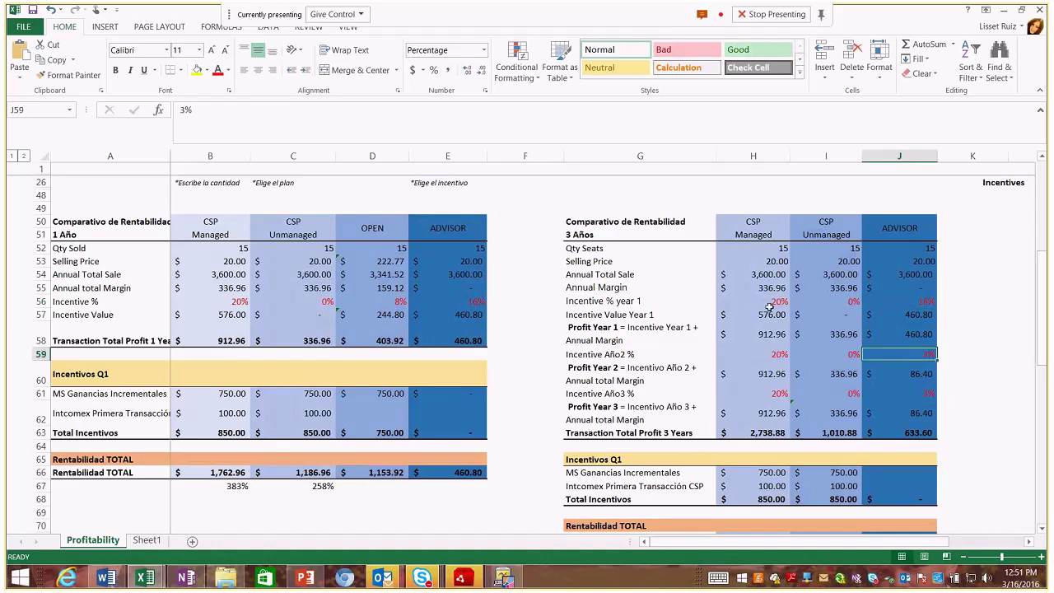
{"action": "left_click", "coordinate": [773, 355]}
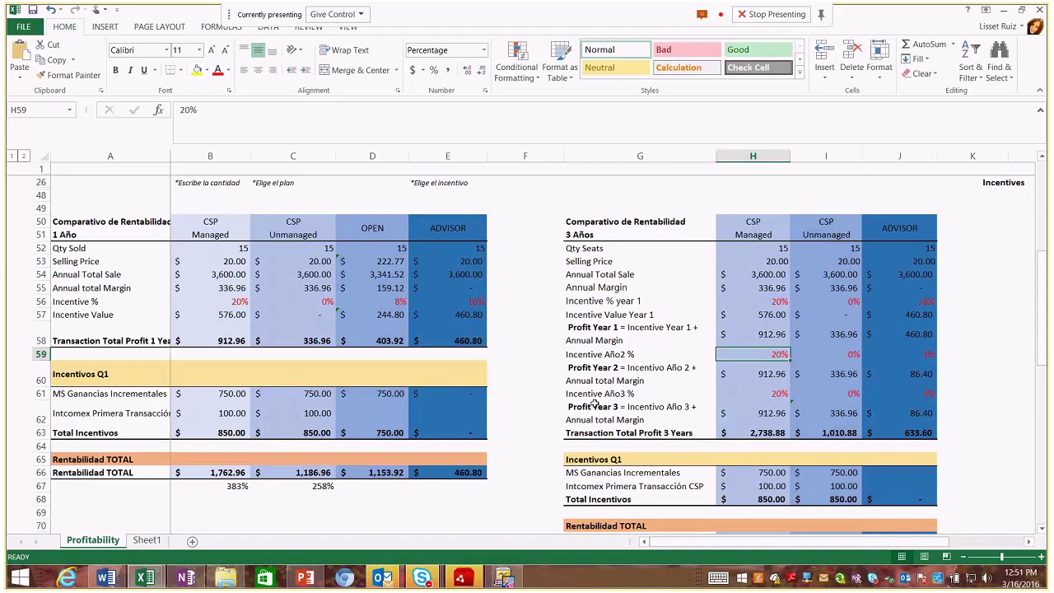
Go through the Transaction Total Profit 3 Years values of ADVISOR, CSP Unmanaged and CSP Managed
{"action": "left_click", "coordinate": [919, 432]}
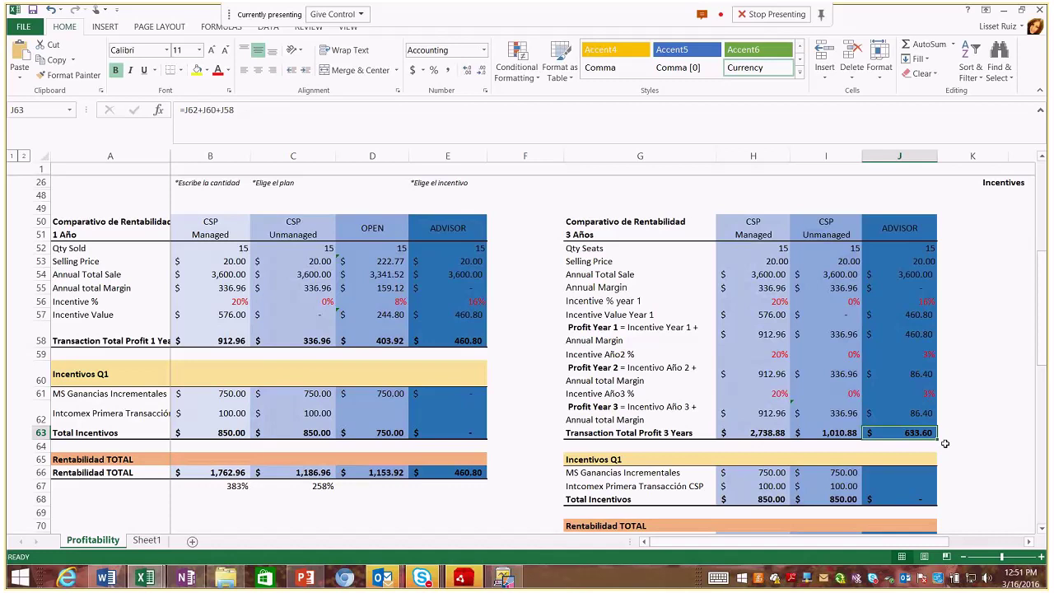
{"action": "key", "text": "Left"}
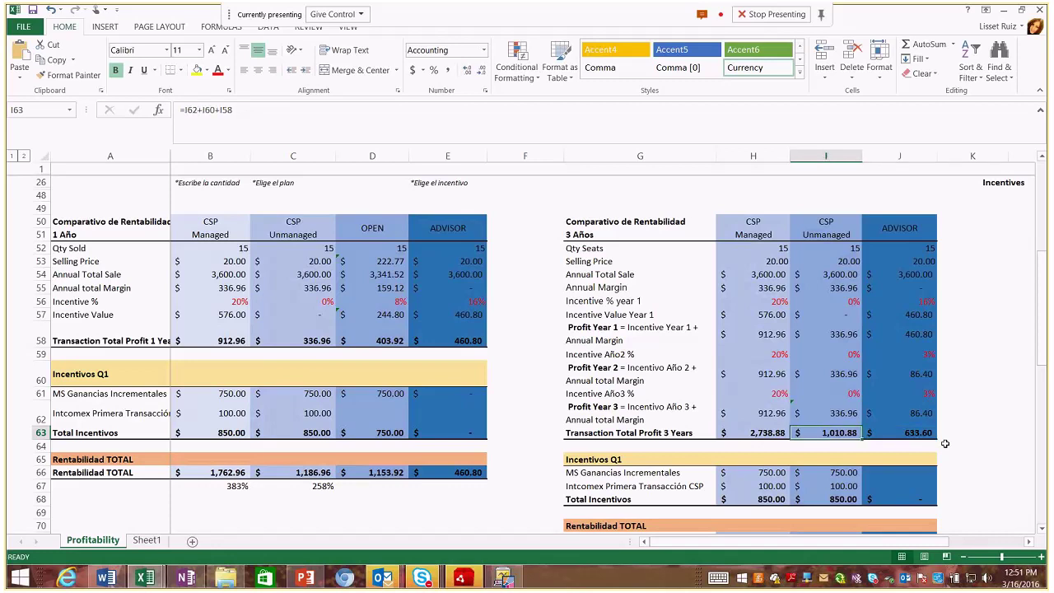
{"action": "key", "text": "Left"}
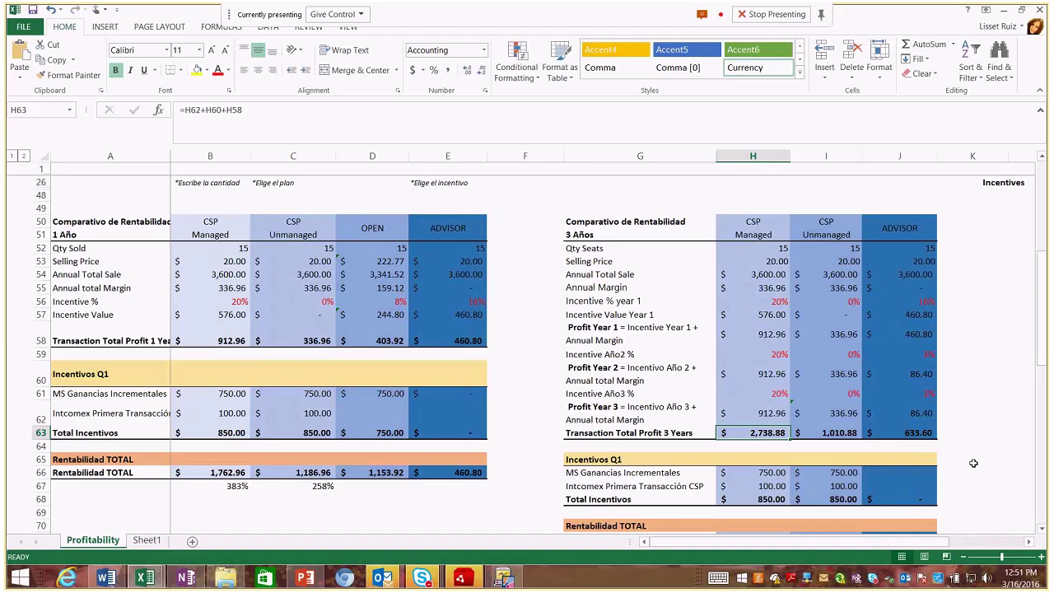
Highlight the three-year Incentivos Q1 rows from MS Ganancias Incrementales to Total Incentivos across all sales models
{"action": "scroll", "coordinate": [973, 463], "scroll_direction": "down", "scroll_amount": 2}
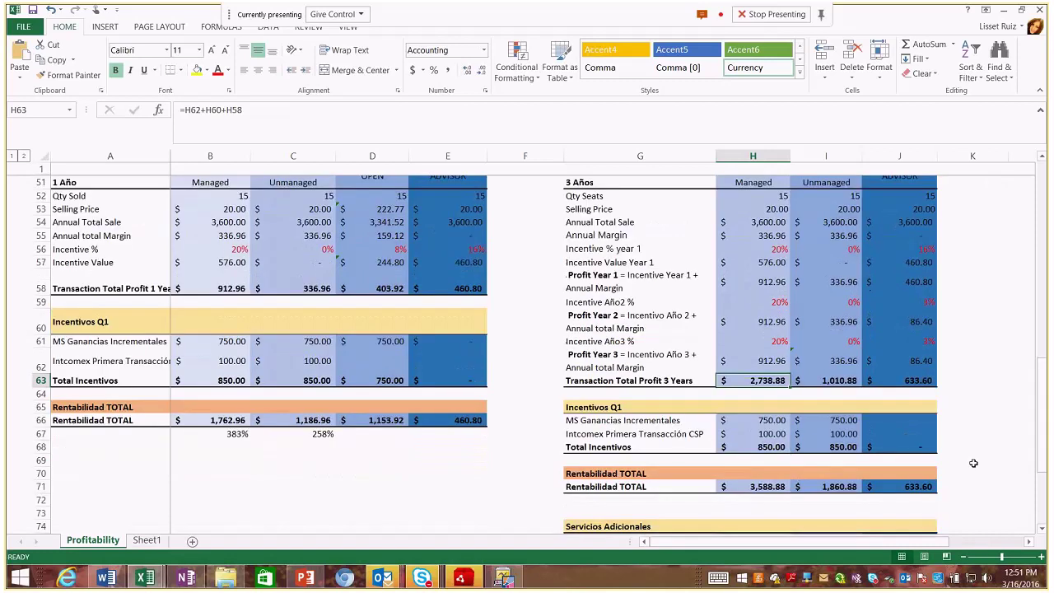
{"action": "left_click", "coordinate": [614, 421]}
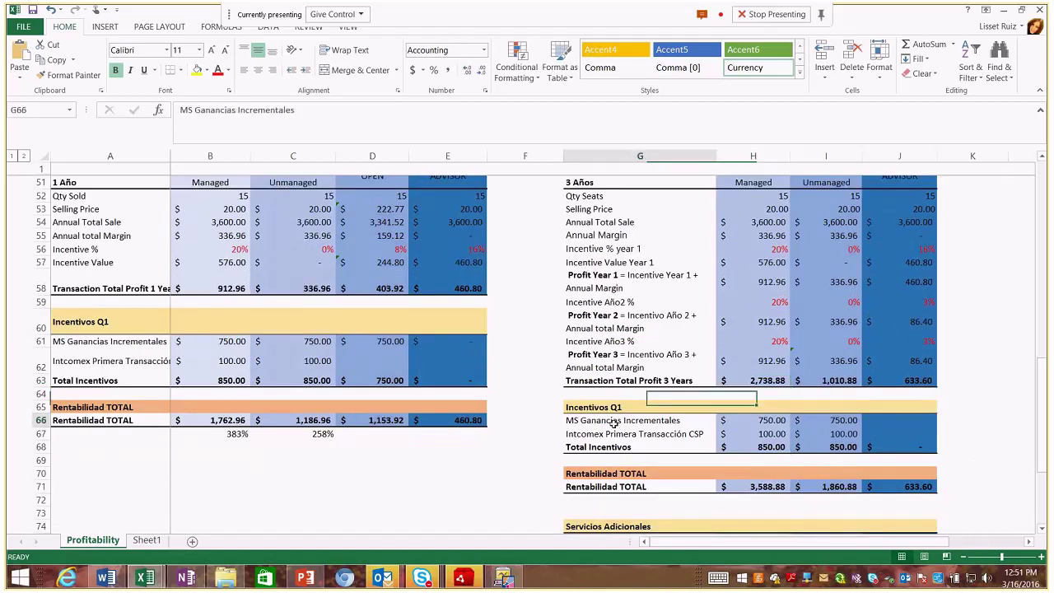
{"action": "left_click_drag", "start_coordinate": [614, 422], "coordinate": [903, 447]}
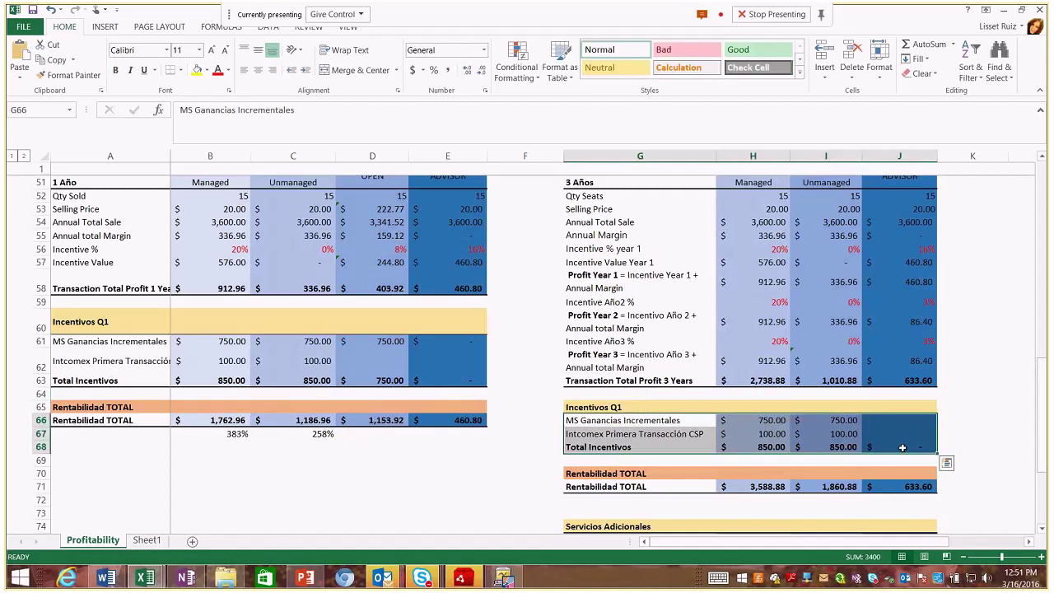
Compare the three-year Rentabilidad TOTAL values of CSP Unmanaged and ADVISOR below the Incentivos Q1 block
{"action": "scroll", "coordinate": [942, 505], "scroll_direction": "down", "scroll_amount": 1}
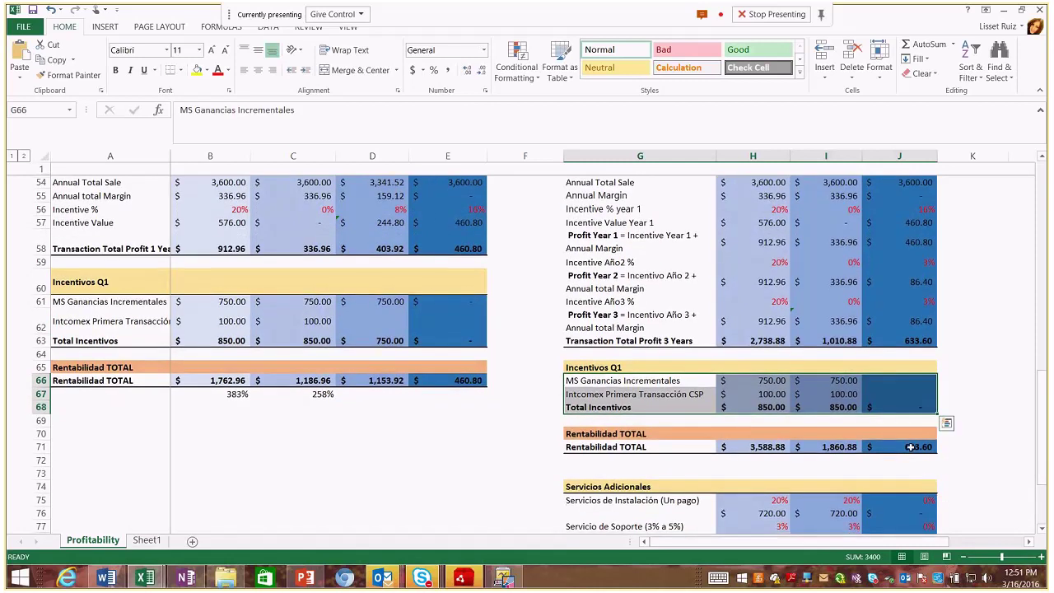
{"action": "left_click", "coordinate": [840, 447]}
{"action": "left_click", "coordinate": [918, 447]}
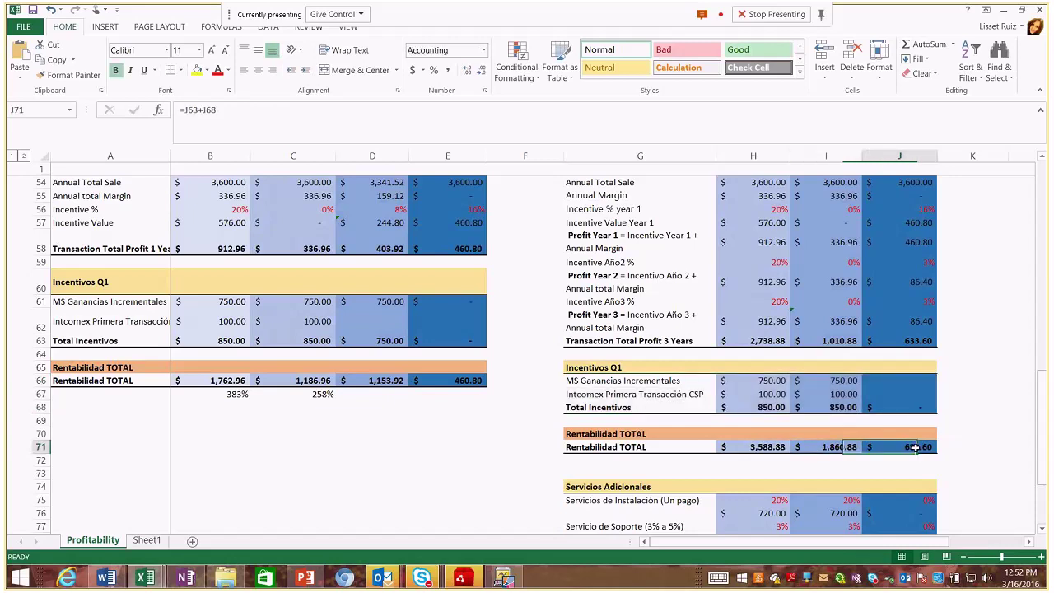
Review the Servicios Adicionales block, pointing out the Servicios de Instalación percentages of CSP Managed and CSP Unmanaged
{"action": "scroll", "coordinate": [968, 512], "scroll_direction": "down", "scroll_amount": 1}
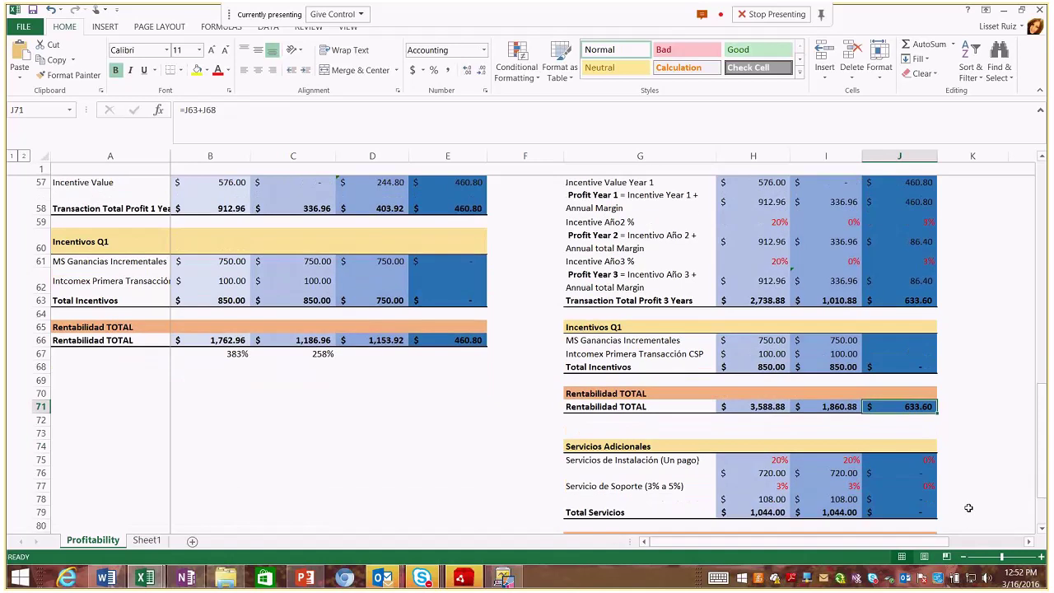
{"action": "scroll", "coordinate": [968, 508], "scroll_direction": "down", "scroll_amount": 1}
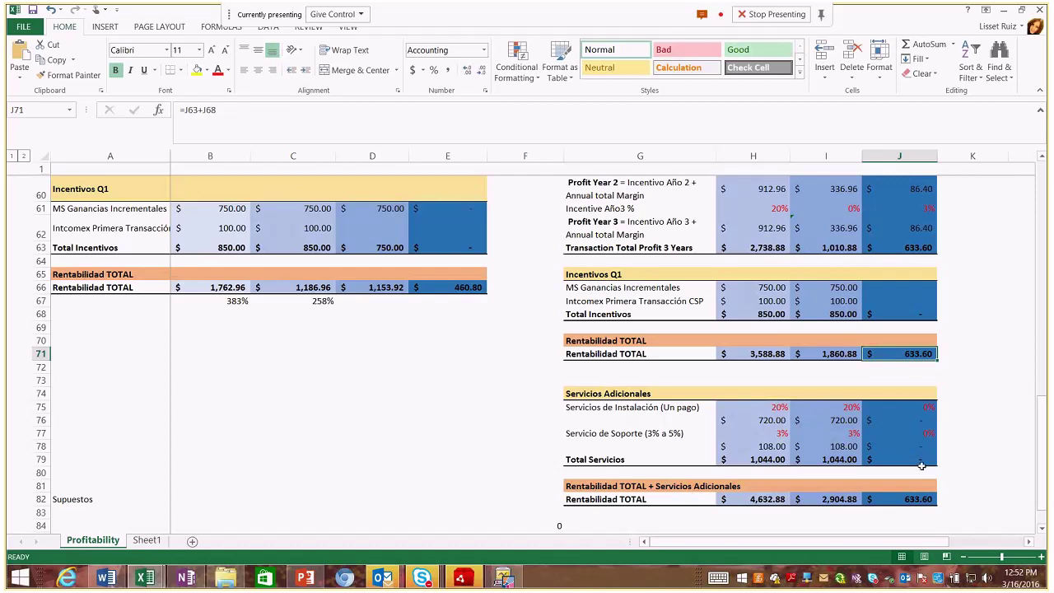
{"action": "left_click", "coordinate": [772, 407]}
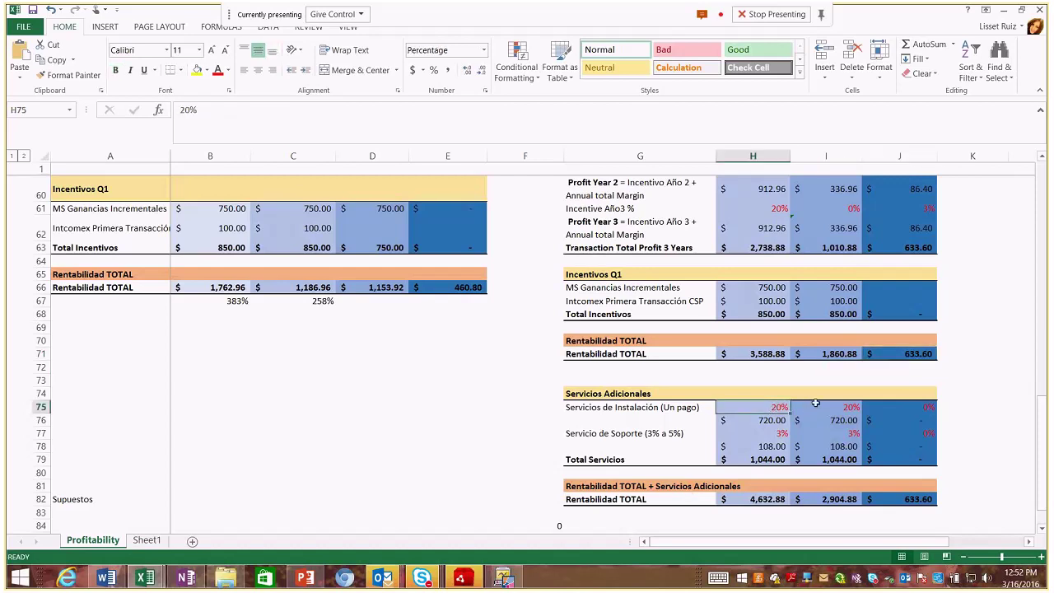
{"action": "left_click", "coordinate": [815, 403]}
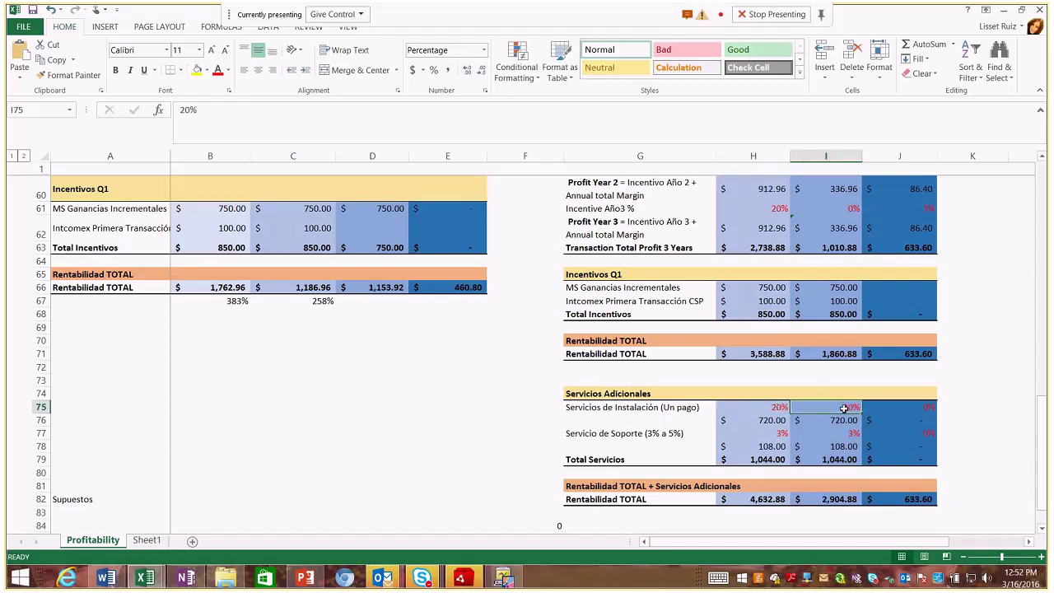
Compare the Rentabilidad TOTAL + Servicios Adicionales values of CSP Unmanaged, ADVISOR and CSP Managed
{"action": "left_click", "coordinate": [826, 502]}
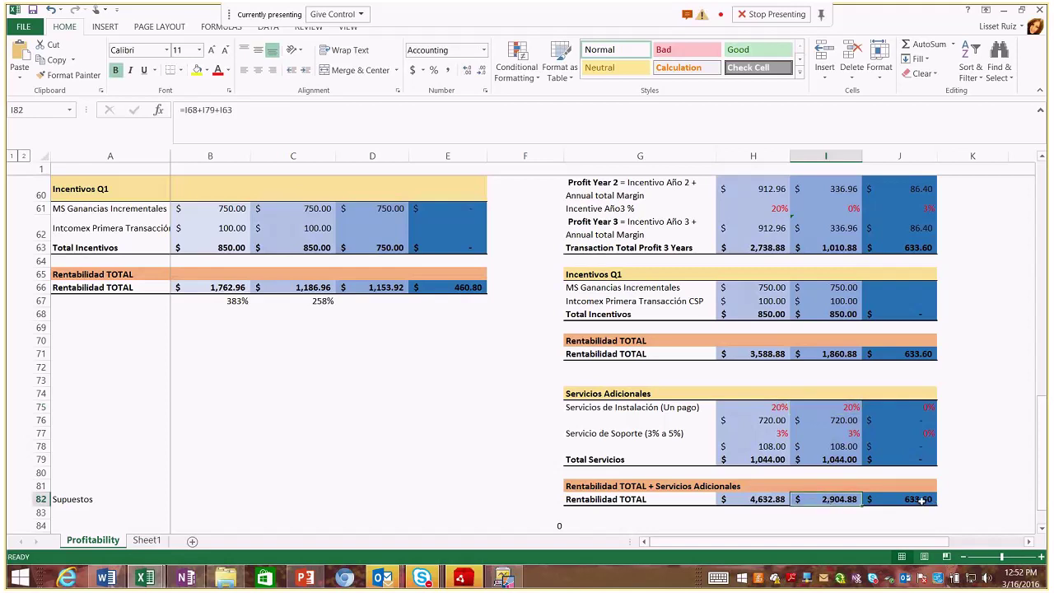
{"action": "left_click", "coordinate": [921, 501]}
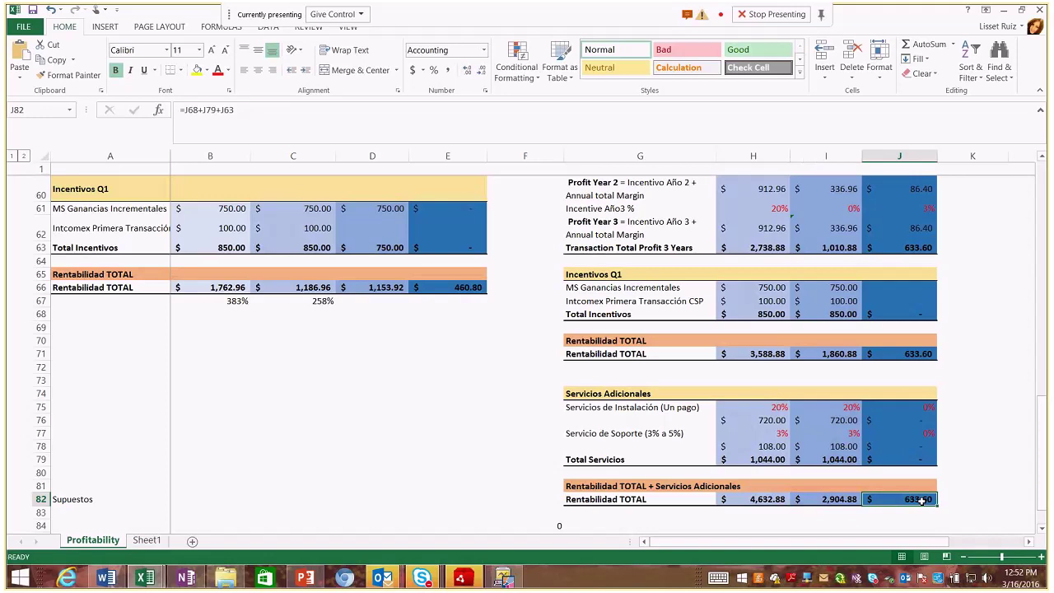
{"action": "left_click", "coordinate": [825, 501]}
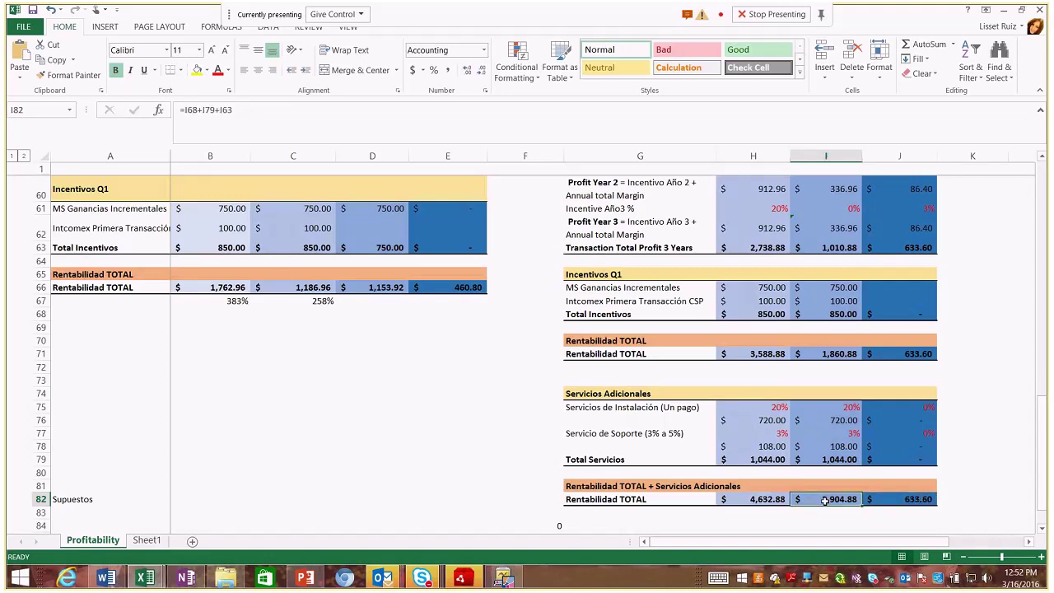
{"action": "left_click", "coordinate": [753, 500]}
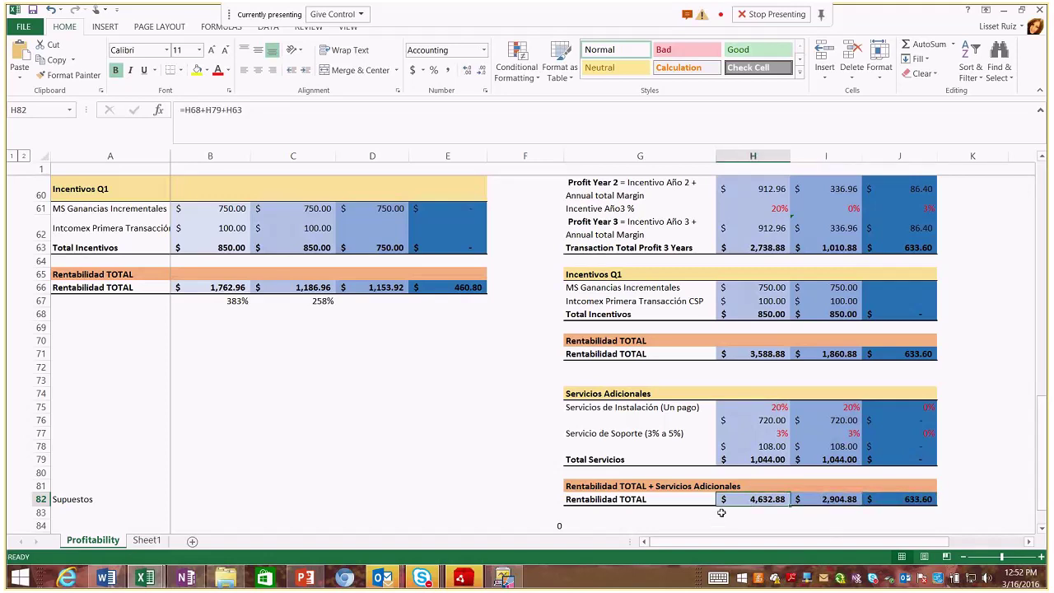